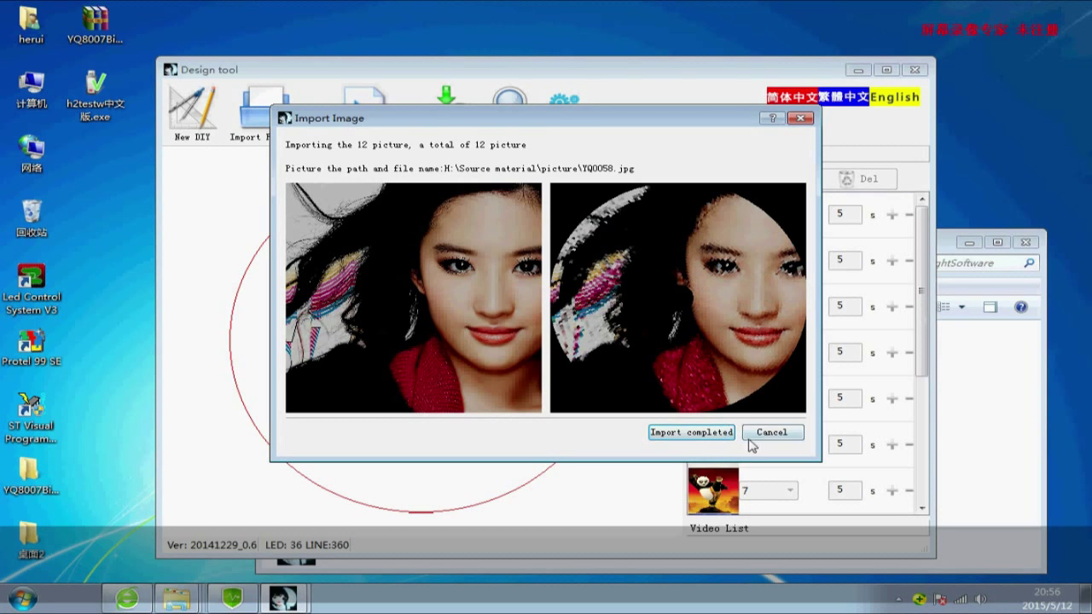
Complete the import of the 12 pictures and look through them in the picture list
{"action": "left_click", "coordinate": [705, 433]}
{"action": "left_click_drag", "start_coordinate": [723, 345], "coordinate": [727, 443]}
{"action": "scroll", "coordinate": [712, 491], "scroll_direction": "down", "scroll_amount": 3}
{"action": "left_click", "coordinate": [709, 491]}
{"action": "left_click_drag", "start_coordinate": [709, 491], "coordinate": [715, 305]}
{"action": "scroll", "coordinate": [721, 235], "scroll_direction": "up", "scroll_amount": 3}
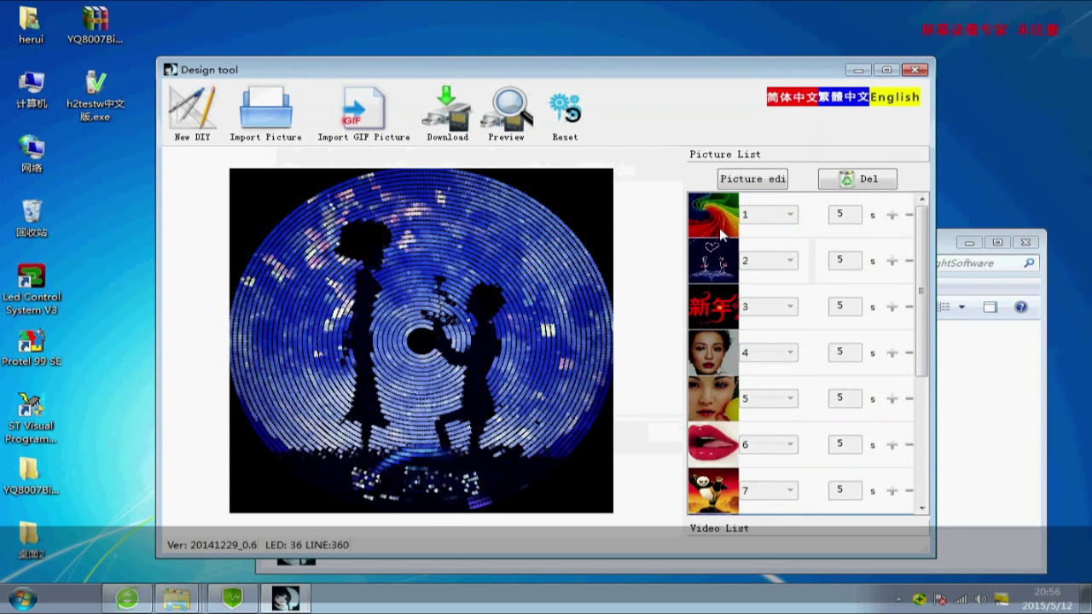
Set the display time of the first picture, the coloured swirl, to 5.6 s
{"action": "left_click", "coordinate": [894, 216]}
{"action": "left_click", "coordinate": [894, 216]}
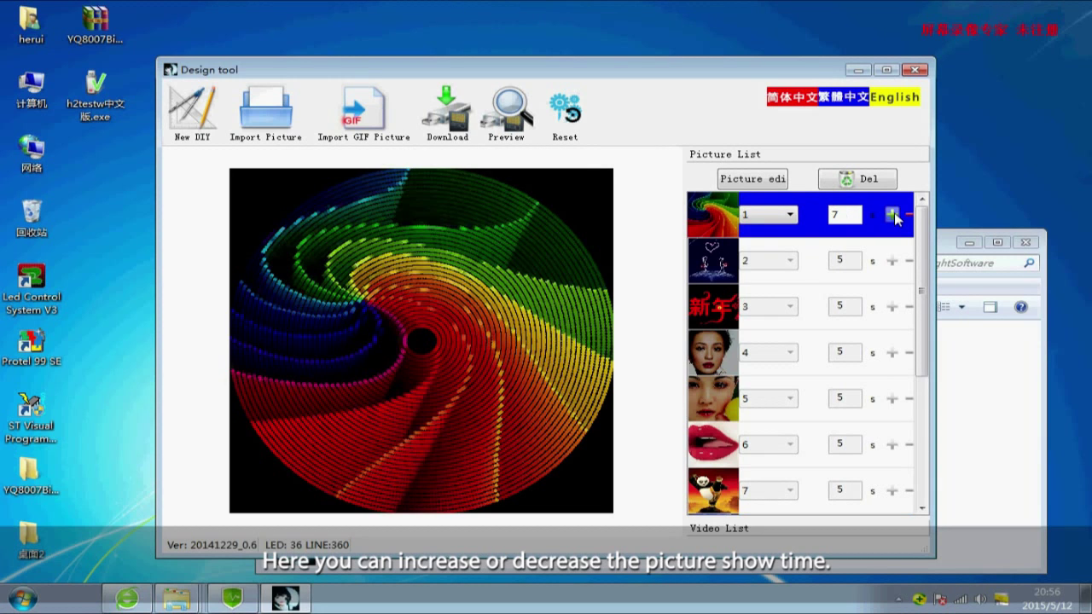
{"action": "left_click", "coordinate": [907, 216]}
{"action": "left_click", "coordinate": [907, 216]}
Delete picture 2, the couple under a heart, from the picture list
{"action": "left_click", "coordinate": [712, 260]}
{"action": "left_click", "coordinate": [708, 299]}
{"action": "left_click", "coordinate": [715, 273]}
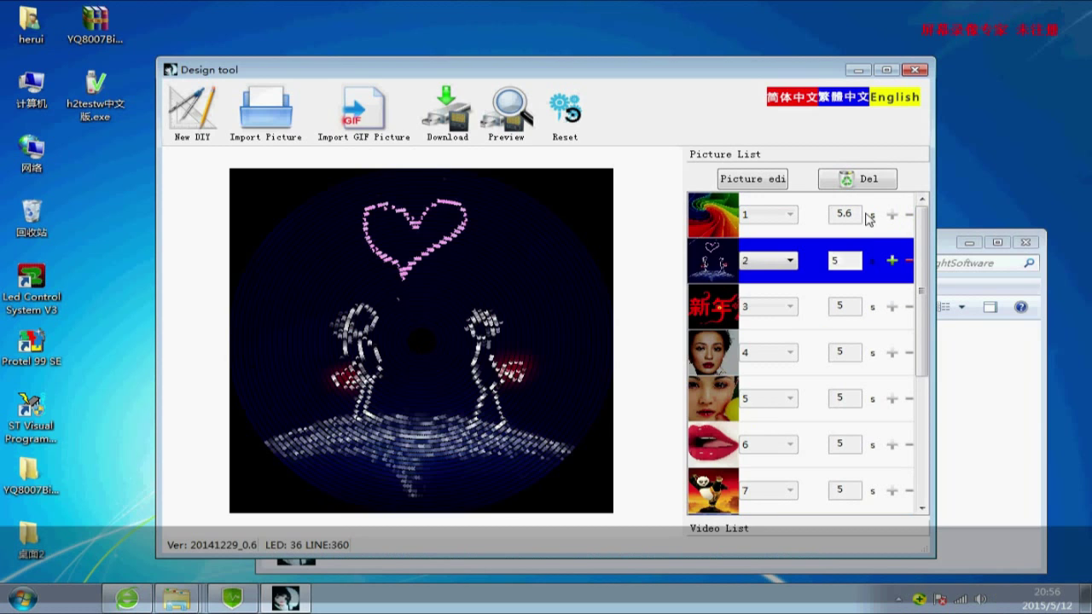
{"action": "left_click", "coordinate": [857, 179]}
{"action": "left_click", "coordinate": [729, 277]}
{"action": "left_click", "coordinate": [719, 317]}
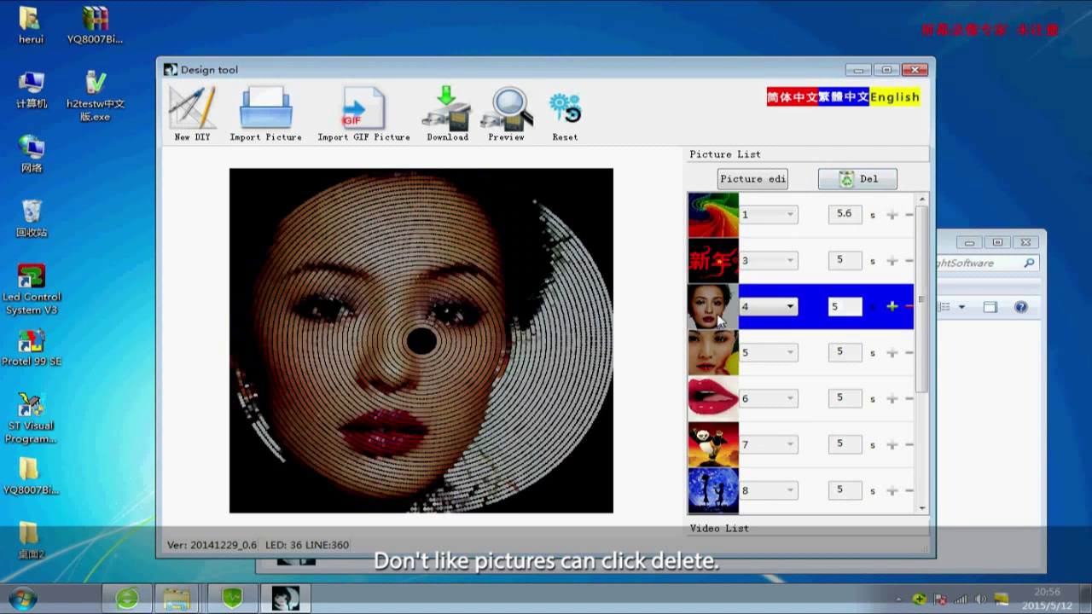
Delete picture 7, the kung fu panda, from the picture list
{"action": "scroll", "coordinate": [732, 357], "scroll_direction": "down", "scroll_amount": 2}
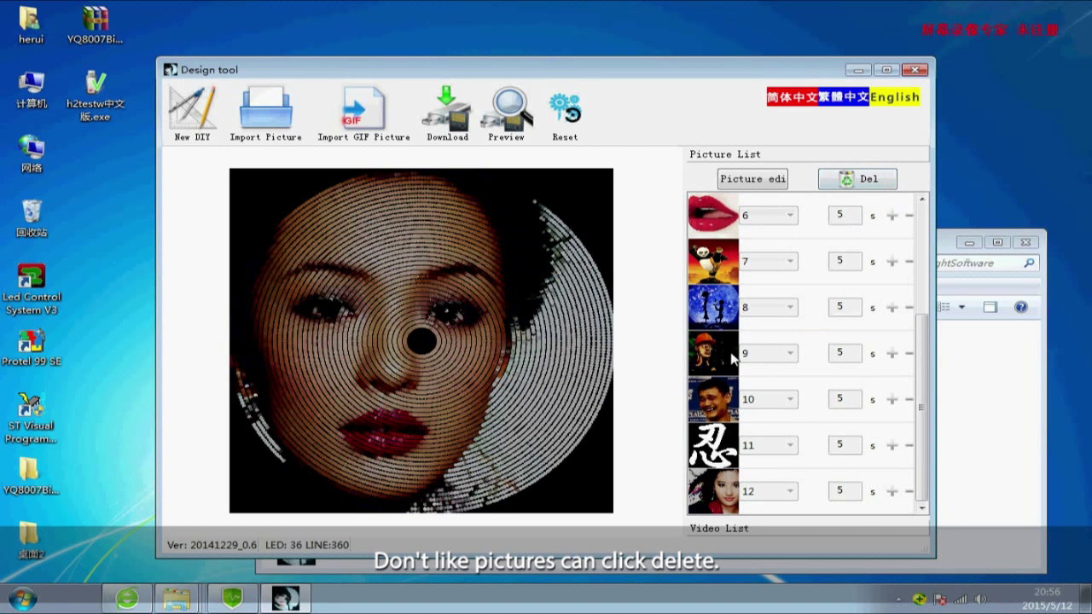
{"action": "left_click", "coordinate": [724, 488]}
{"action": "left_click", "coordinate": [727, 266]}
{"action": "left_click", "coordinate": [870, 181]}
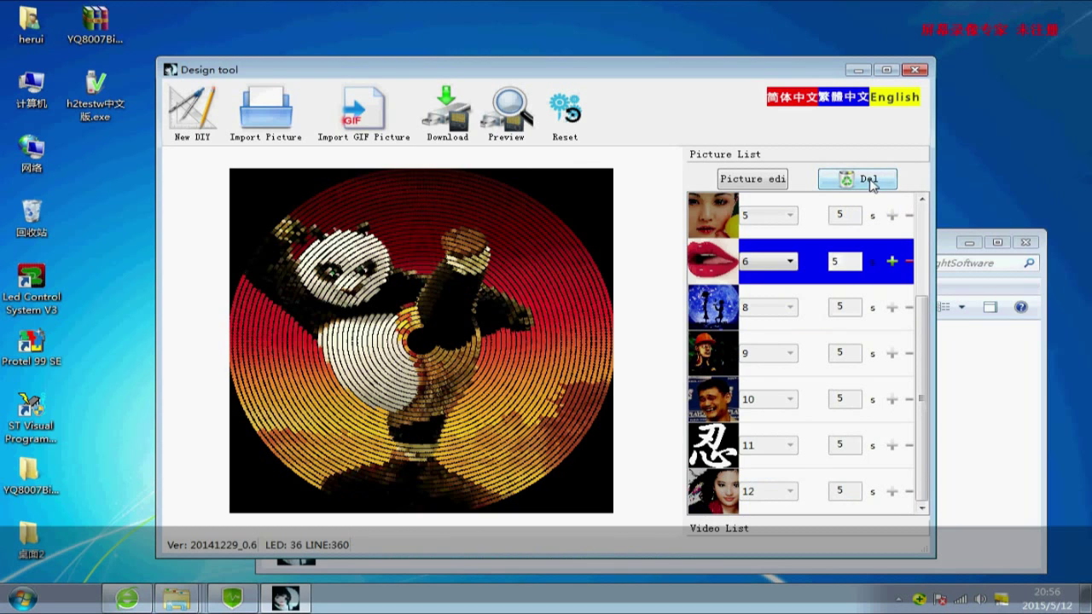
Open the lips picture for editing, try zooming in and out, and move the red circular display area slightly up and left
{"action": "left_click", "coordinate": [719, 262]}
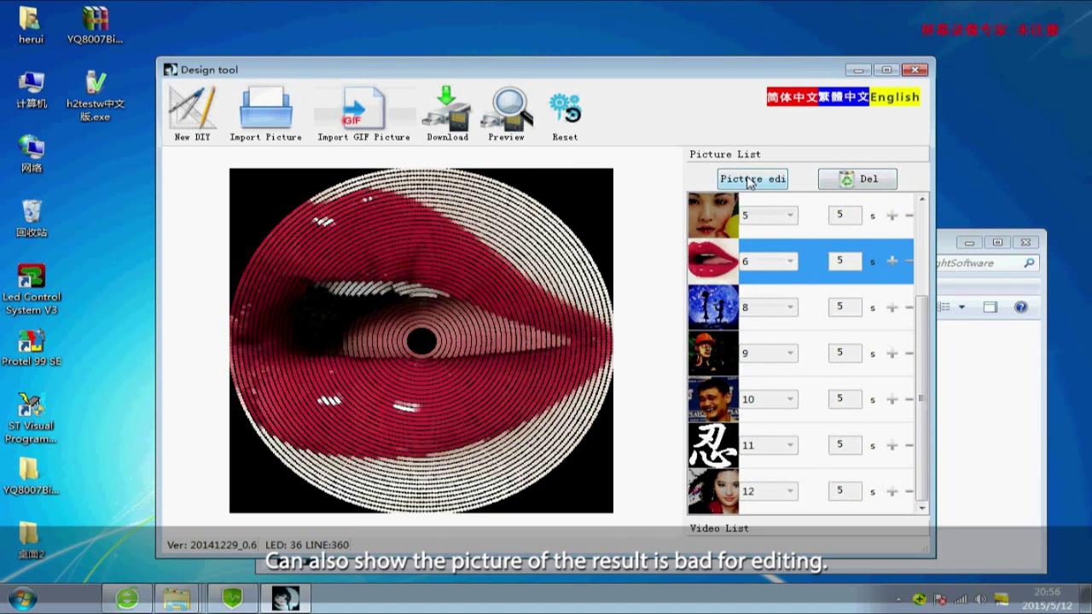
{"action": "left_click", "coordinate": [749, 179]}
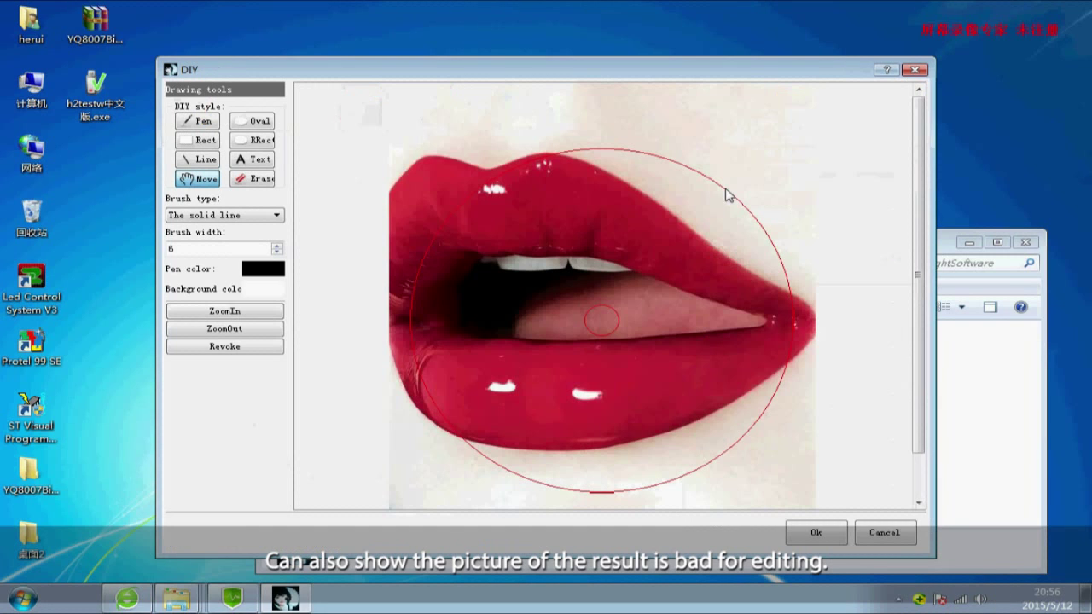
{"action": "left_click", "coordinate": [230, 312]}
{"action": "left_click", "coordinate": [231, 313]}
{"action": "left_click", "coordinate": [231, 313]}
{"action": "left_click", "coordinate": [229, 330]}
{"action": "left_click", "coordinate": [228, 330]}
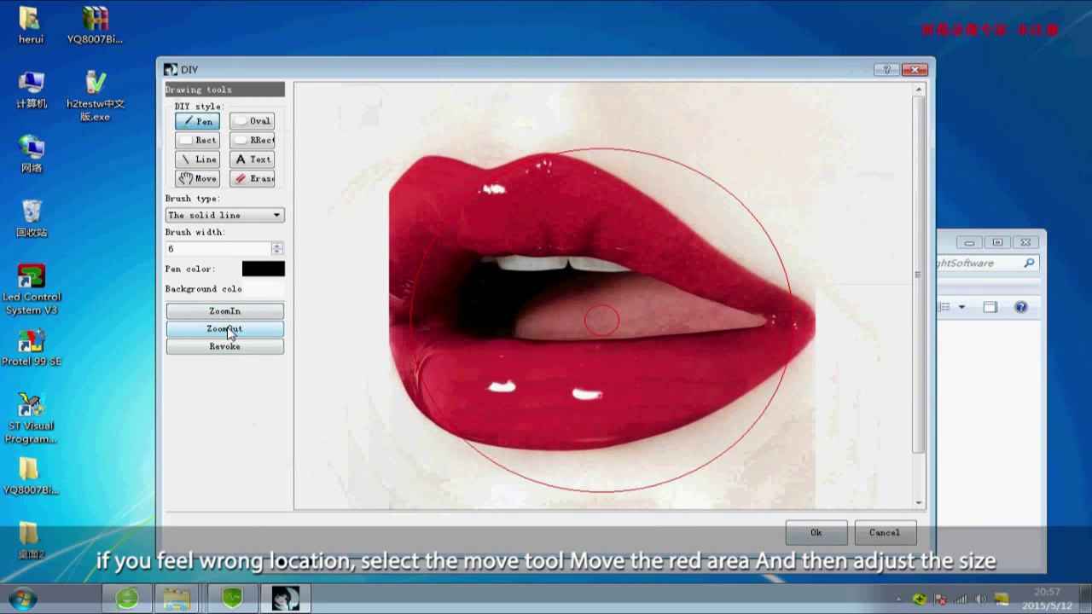
{"action": "left_click", "coordinate": [198, 178]}
{"action": "left_click_drag", "start_coordinate": [432, 298], "coordinate": [517, 321]}
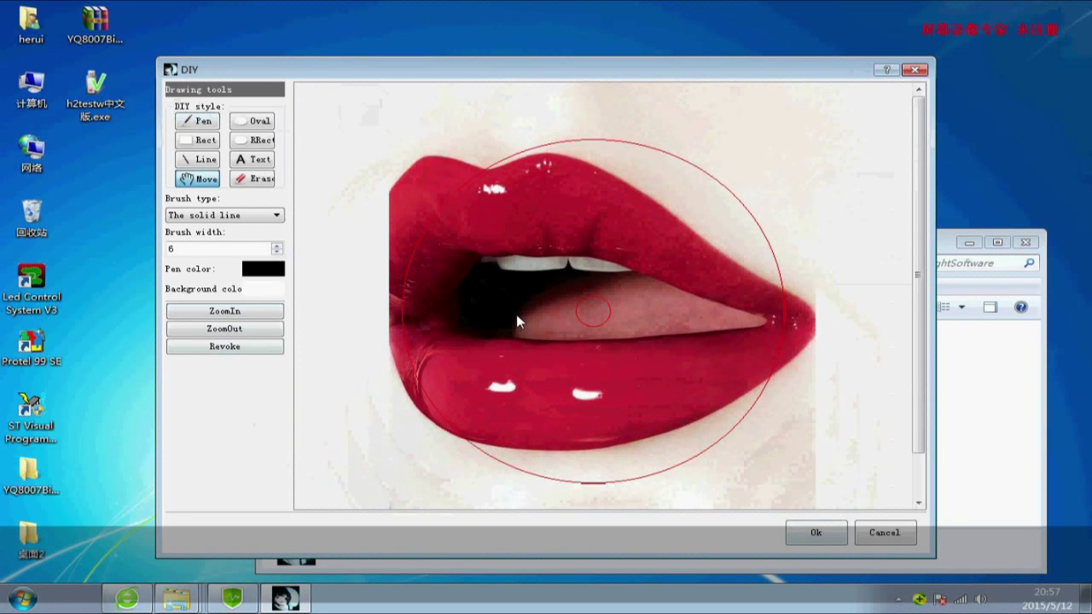
Add the horizontal text "hello" to the picture and move it over the lower lip inside the red circle
{"action": "left_click", "coordinate": [258, 160]}
{"action": "left_click", "coordinate": [549, 416]}
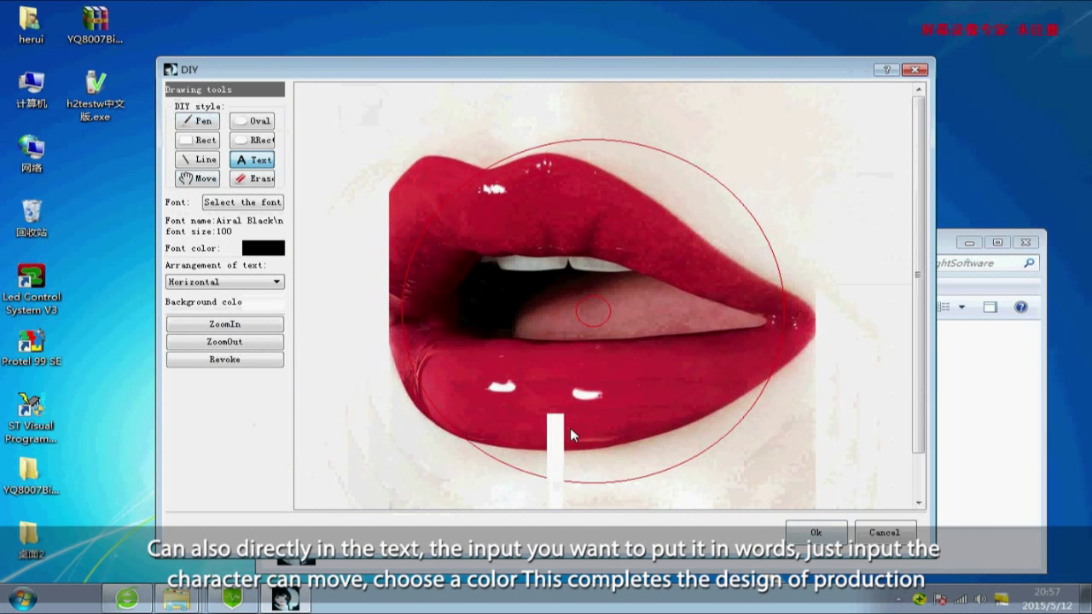
{"action": "type", "text": "he"}
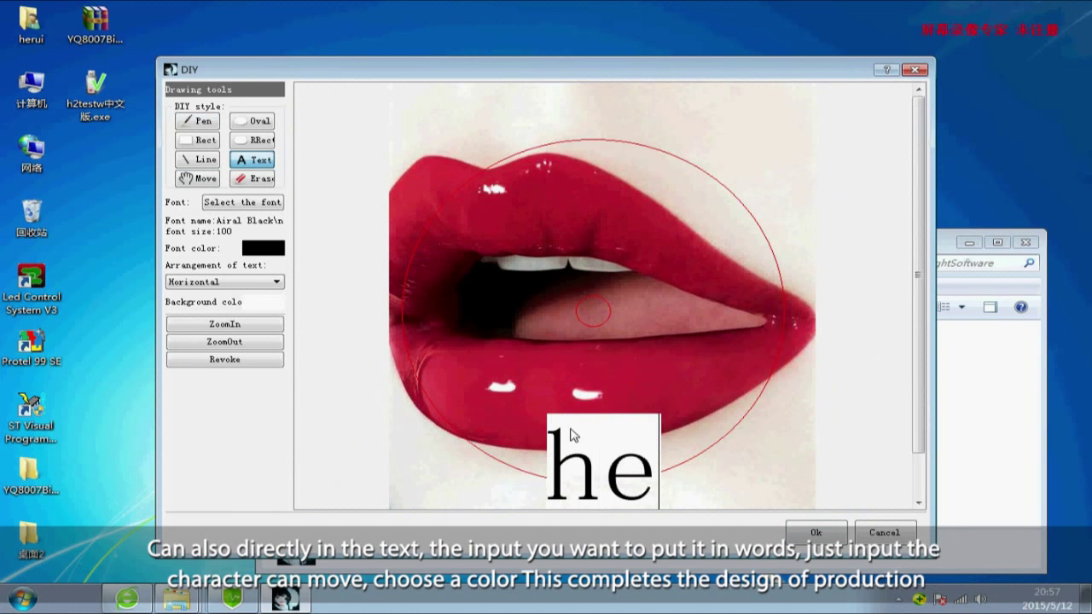
{"action": "type", "text": "llo"}
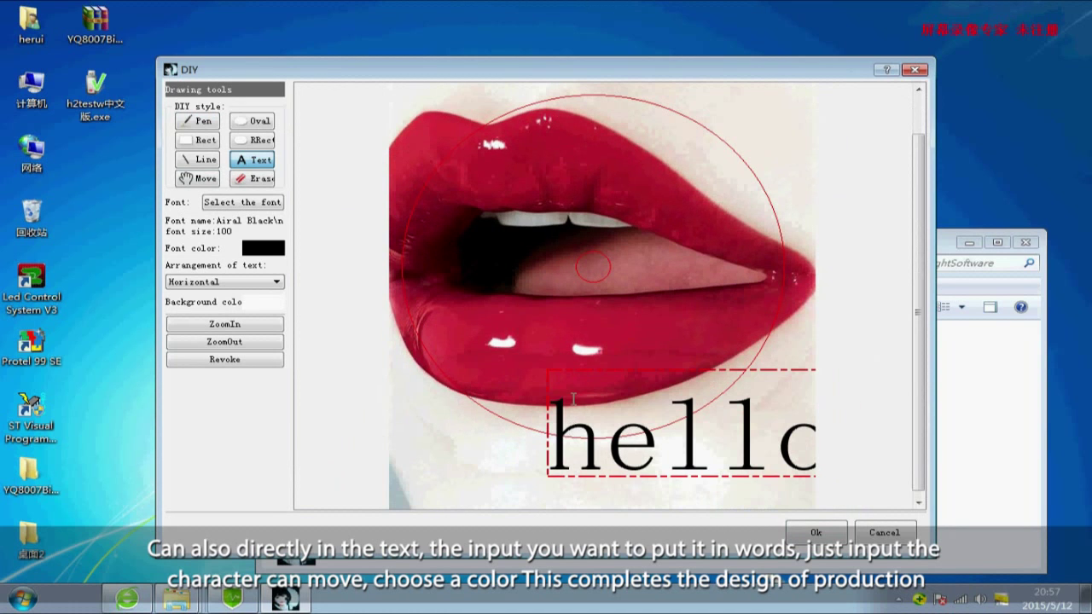
{"action": "left_click_drag", "start_coordinate": [489, 437], "coordinate": [425, 278]}
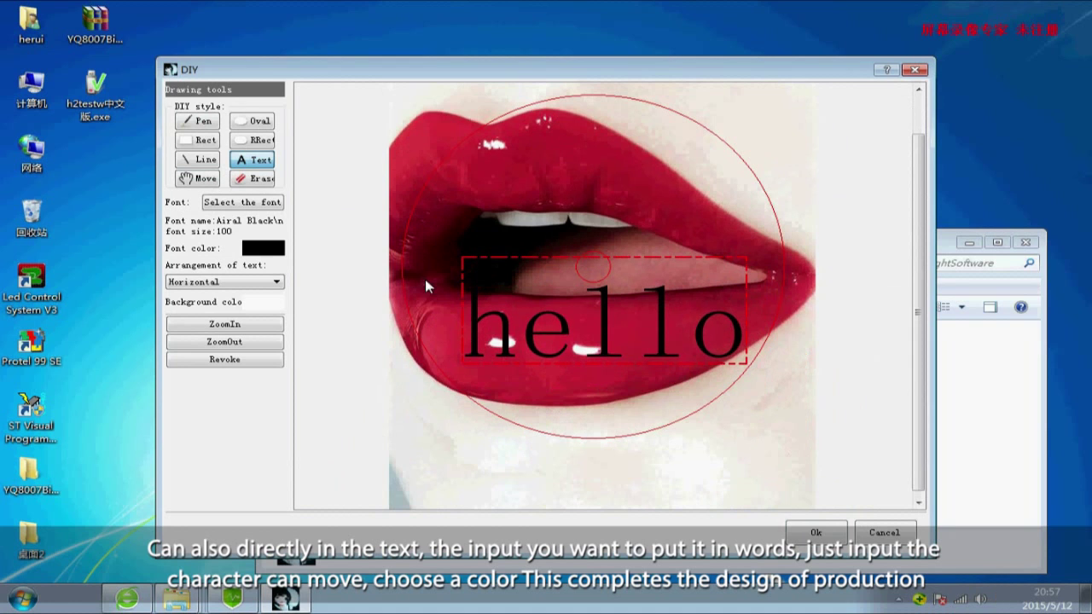
Change the "hello" text's font to Aharoni Bold, size 72, and recentre the text on the lower lip
{"action": "left_click", "coordinate": [258, 207]}
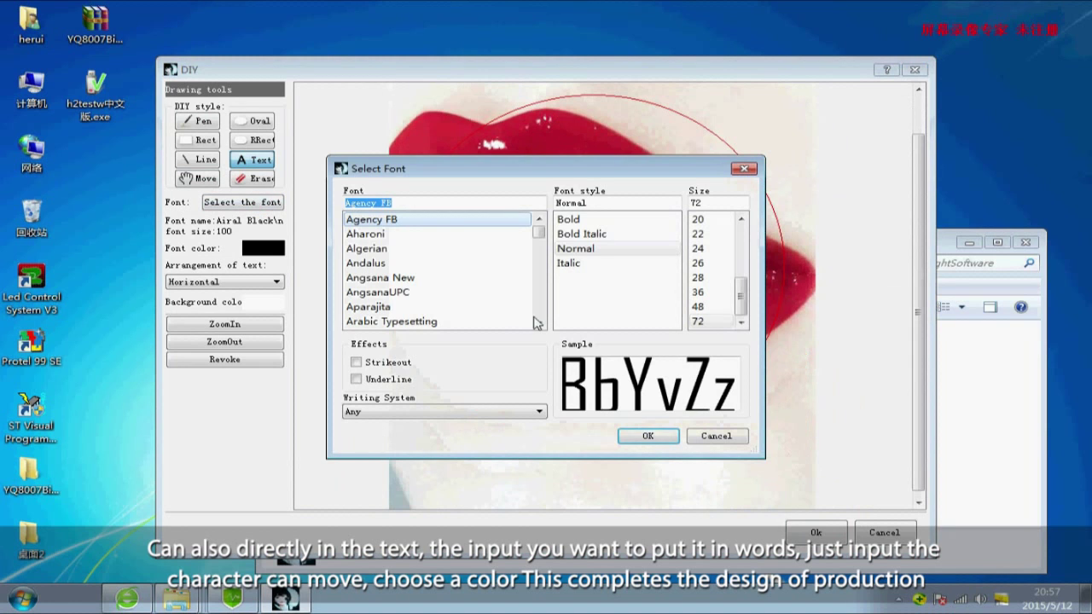
{"action": "left_click", "coordinate": [394, 234]}
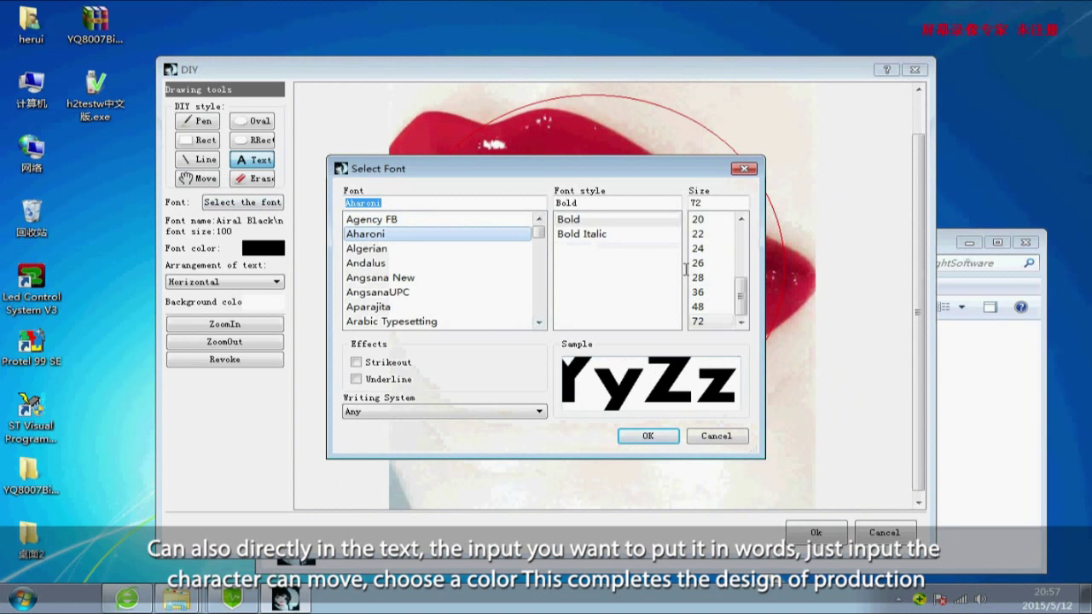
{"action": "left_click", "coordinate": [663, 438]}
{"action": "left_click_drag", "start_coordinate": [567, 323], "coordinate": [595, 380]}
Colour the "hello" text orange and place it on the lower lip
{"action": "left_click", "coordinate": [262, 248]}
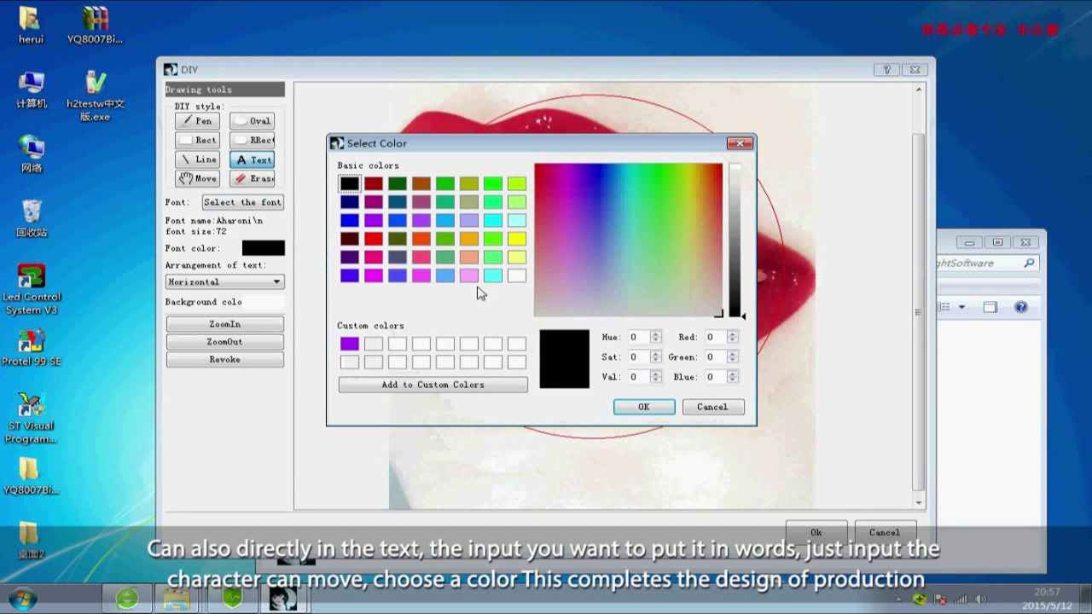
{"action": "left_click", "coordinate": [474, 243]}
{"action": "left_click", "coordinate": [632, 409]}
{"action": "mouse_move", "coordinate": [609, 371]}
{"action": "left_mouse_down"}
{"action": "mouse_move", "coordinate": [567, 360]}
{"action": "mouse_move", "coordinate": [610, 367]}
{"action": "left_mouse_up"}
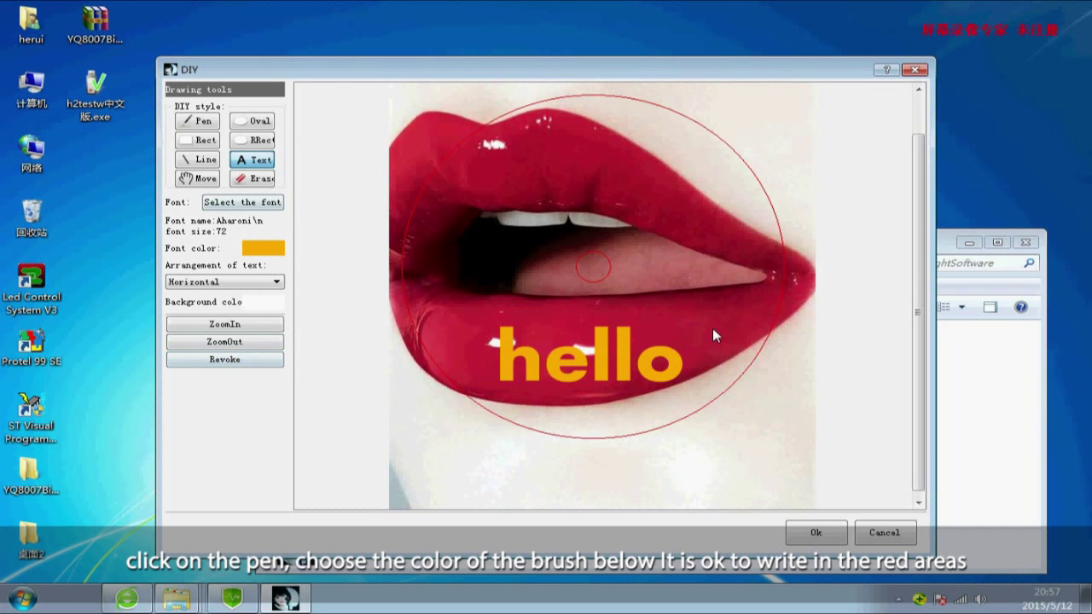
Handwrite black letters over the upper lip with the Pen at widths 6 and 15, and accept the edit without saving it to the computer
{"action": "left_click", "coordinate": [208, 129]}
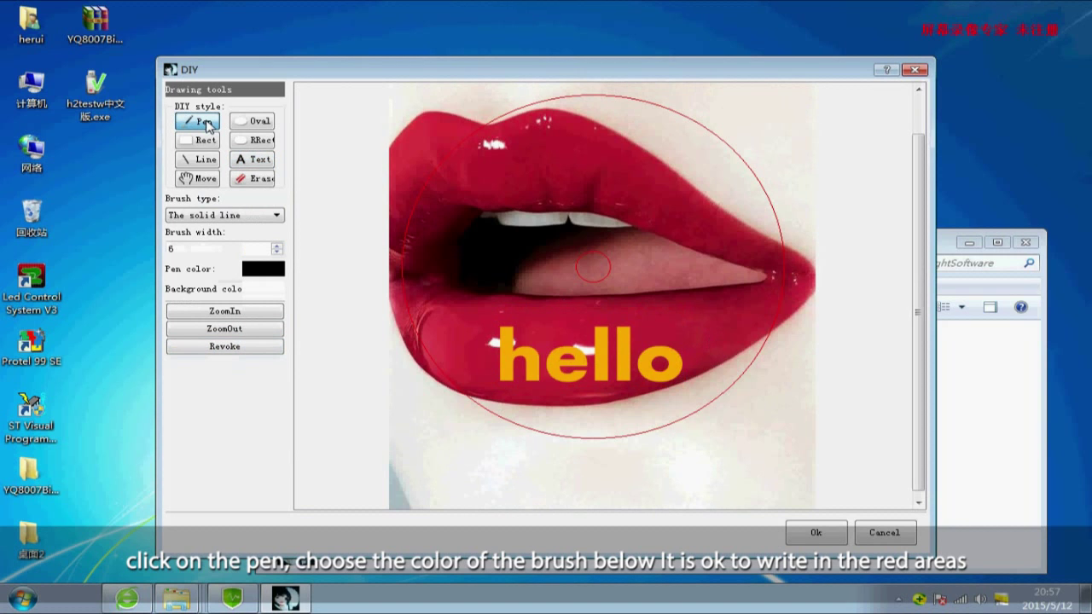
{"action": "mouse_move", "coordinate": [647, 127]}
{"action": "left_mouse_down"}
{"action": "mouse_move", "coordinate": [691, 159]}
{"action": "mouse_move", "coordinate": [676, 145]}
{"action": "mouse_move", "coordinate": [689, 171]}
{"action": "left_mouse_up"}
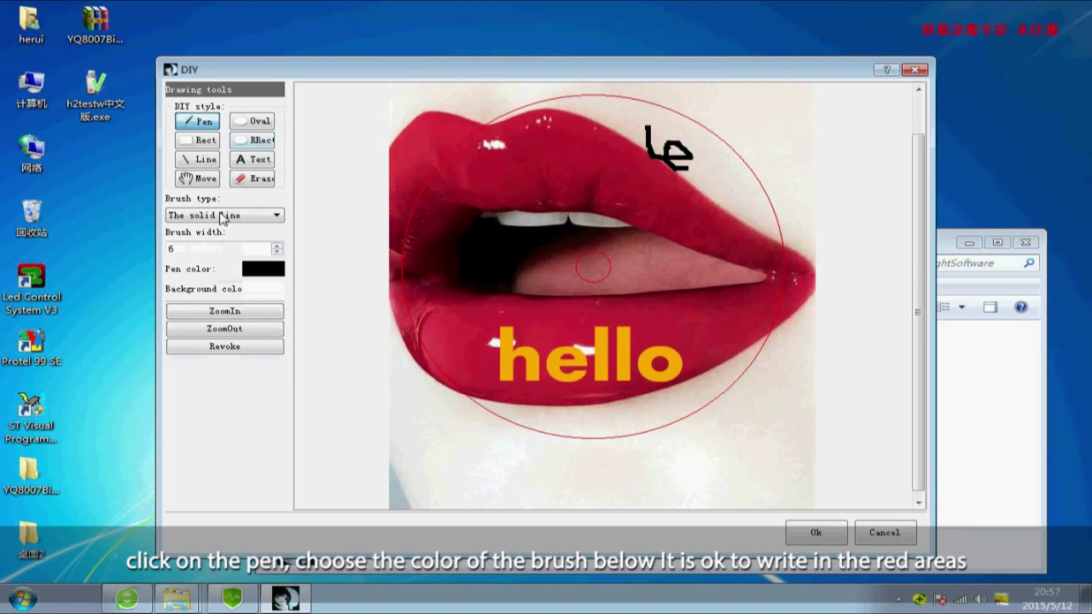
{"action": "left_click", "coordinate": [278, 250]}
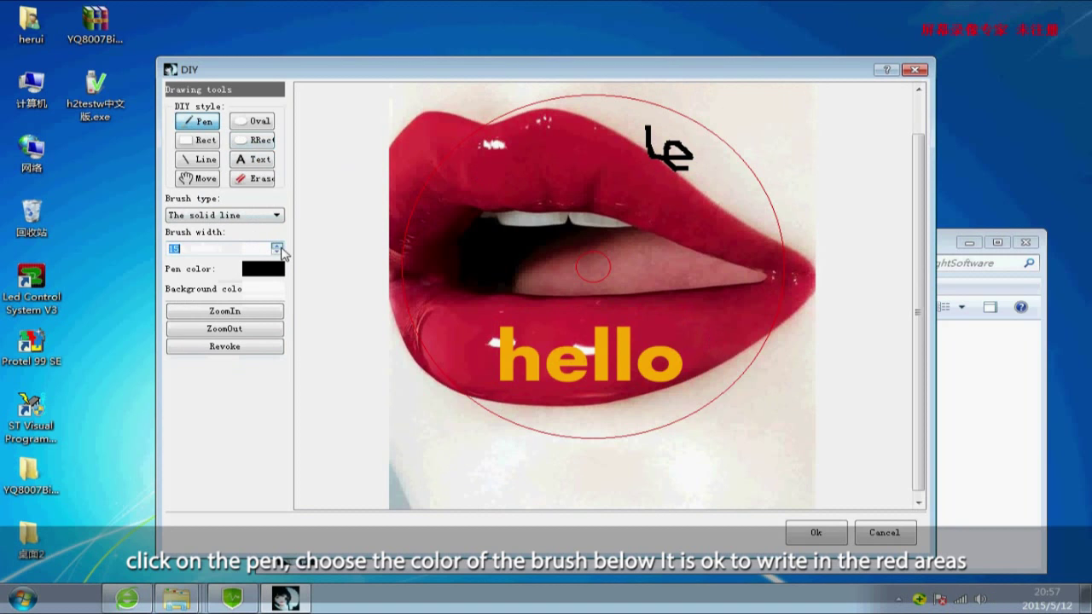
{"action": "mouse_move", "coordinate": [653, 174]}
{"action": "left_mouse_down"}
{"action": "mouse_move", "coordinate": [688, 188]}
{"action": "mouse_move", "coordinate": [670, 198]}
{"action": "mouse_move", "coordinate": [731, 242]}
{"action": "left_mouse_up"}
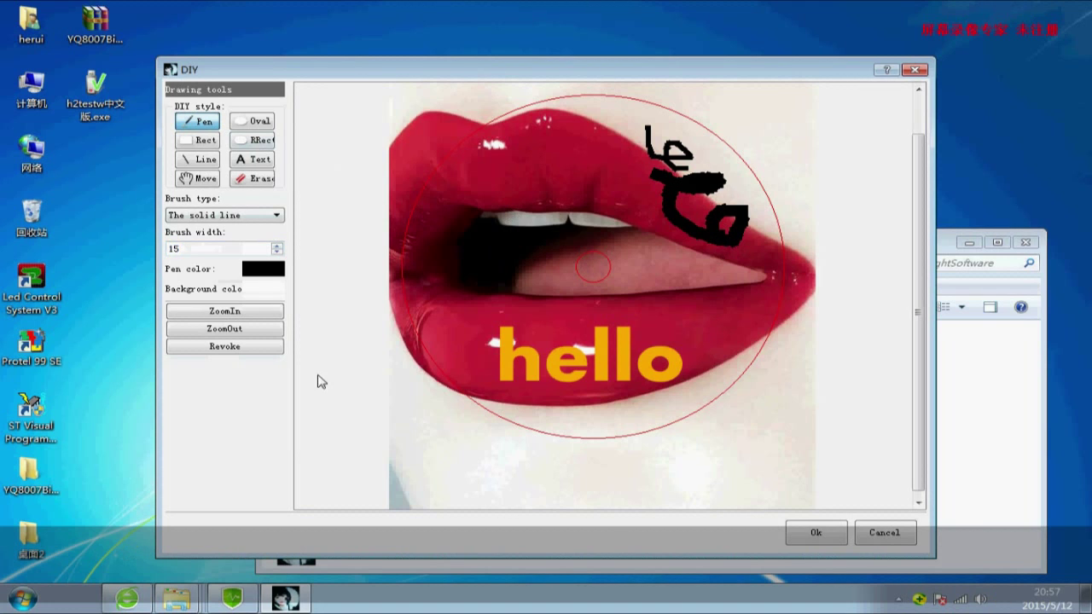
{"action": "left_click", "coordinate": [817, 531]}
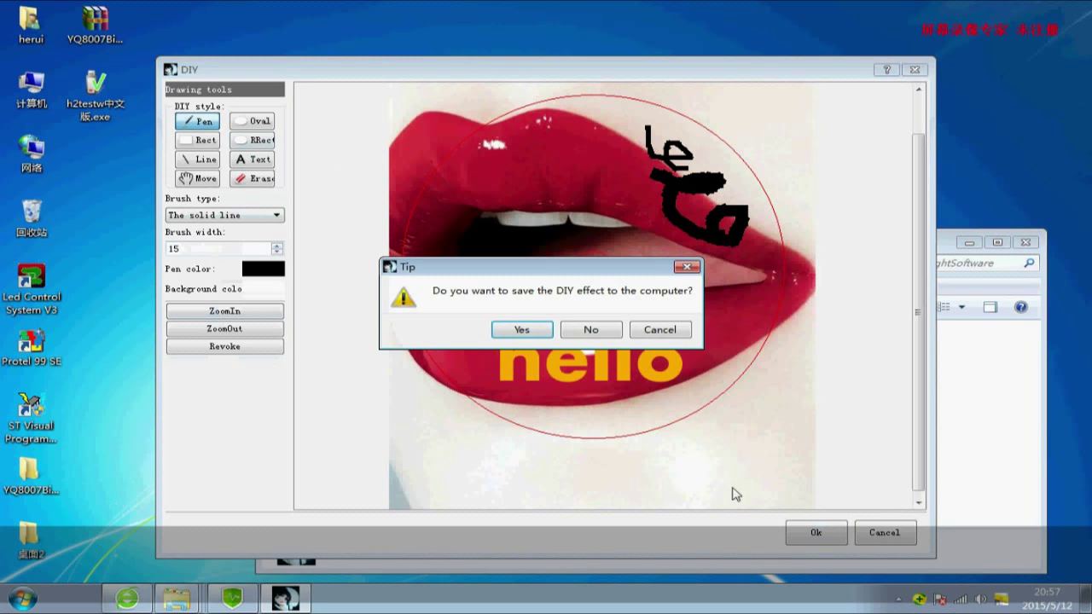
{"action": "left_click", "coordinate": [590, 331]}
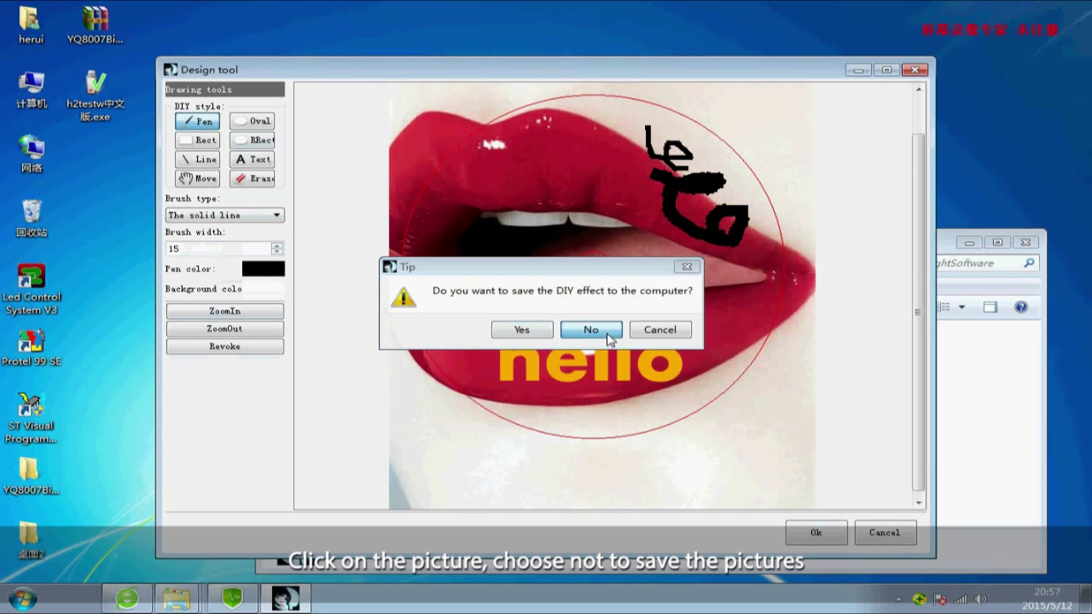
Delete picture 6, the edited lips with "hello", from the picture list
{"action": "left_click", "coordinate": [720, 213]}
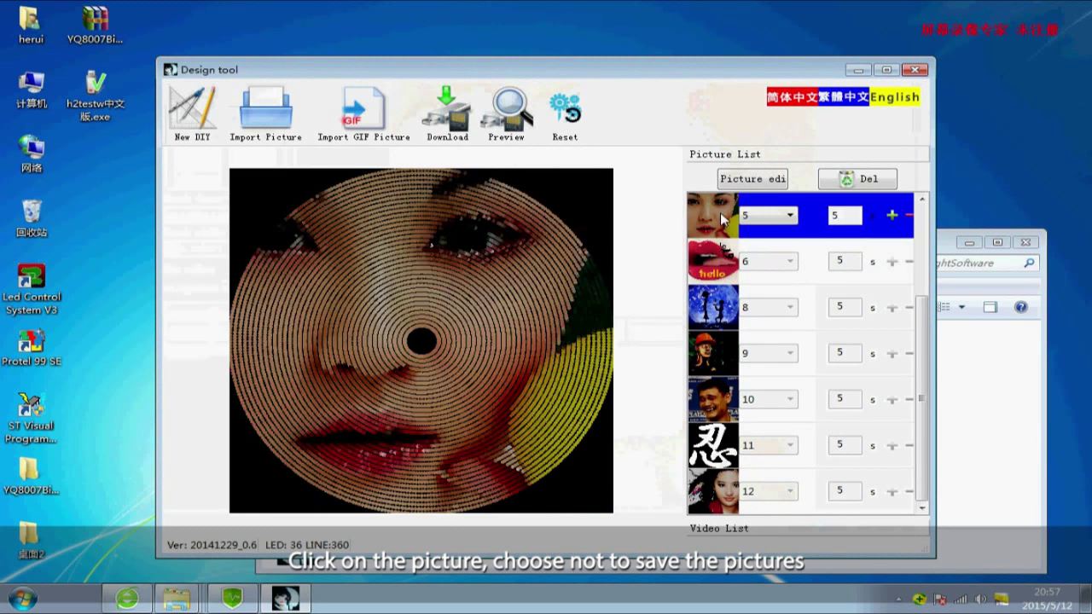
{"action": "left_click", "coordinate": [723, 260]}
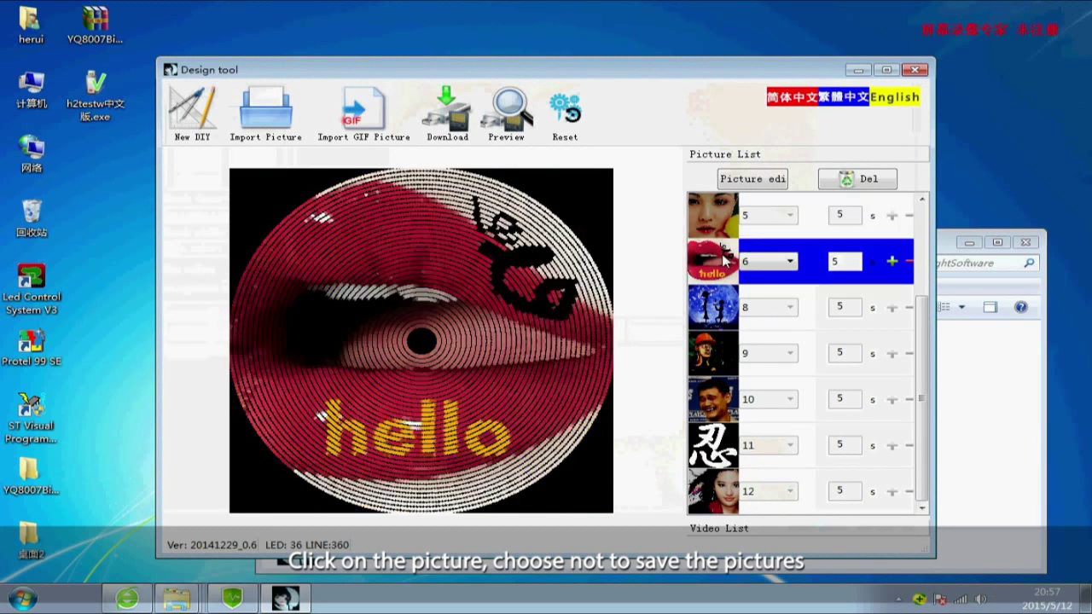
{"action": "left_click", "coordinate": [882, 180]}
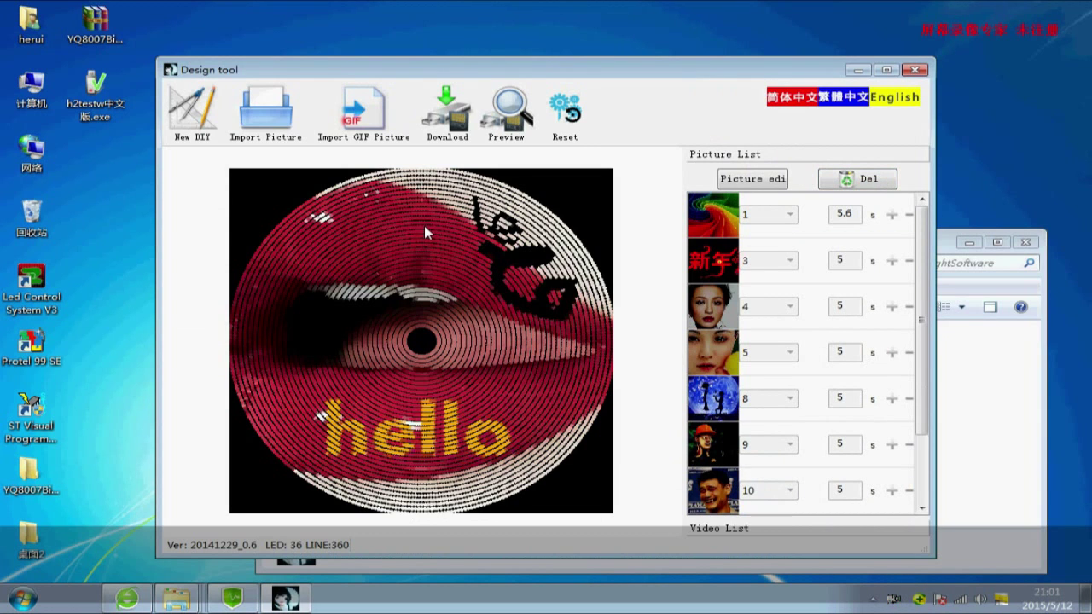
Start a GIF import, open the gif folder inside Source material on the H: drive, and show its files as thumbnail icons
{"action": "left_click", "coordinate": [384, 127]}
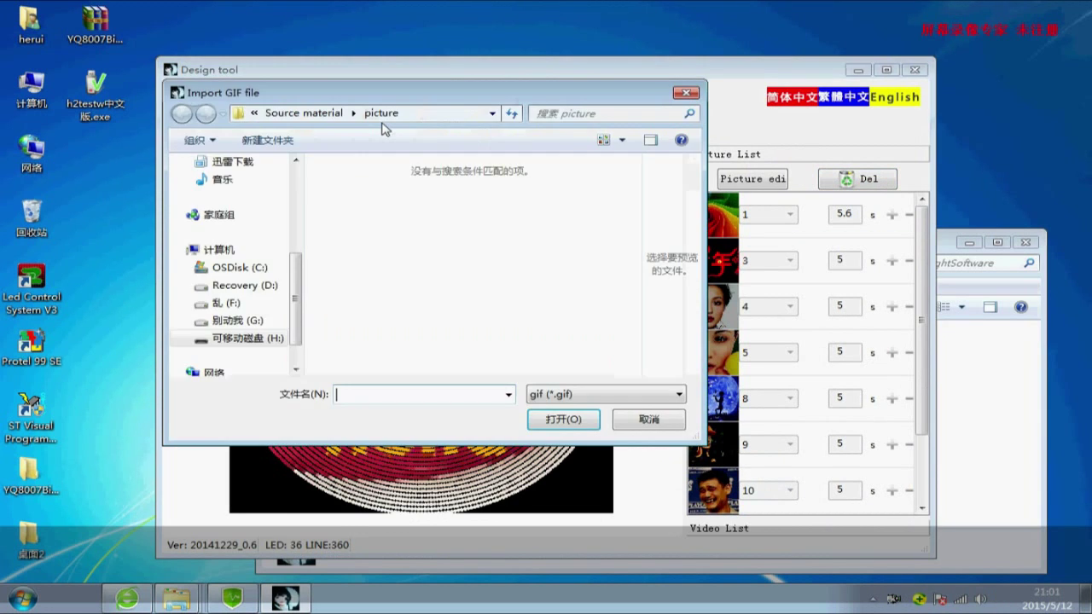
{"action": "left_click", "coordinate": [270, 338]}
{"action": "double_click", "coordinate": [363, 183]}
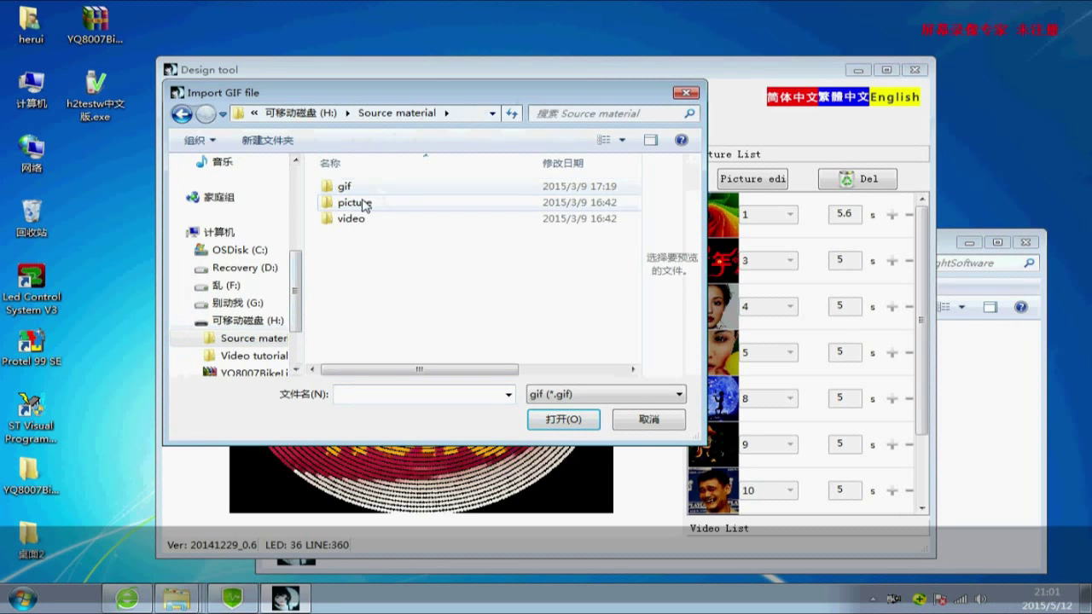
{"action": "double_click", "coordinate": [361, 190]}
{"action": "right_click", "coordinate": [493, 209]}
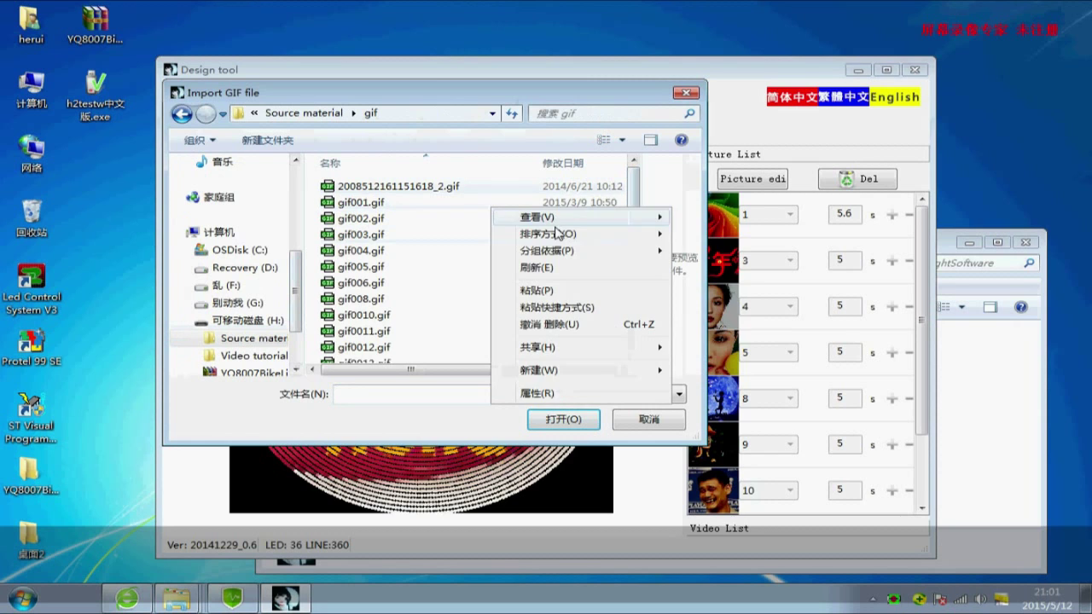
{"action": "mouse_move", "coordinate": [597, 244]}
{"action": "mouse_move", "coordinate": [636, 218]}
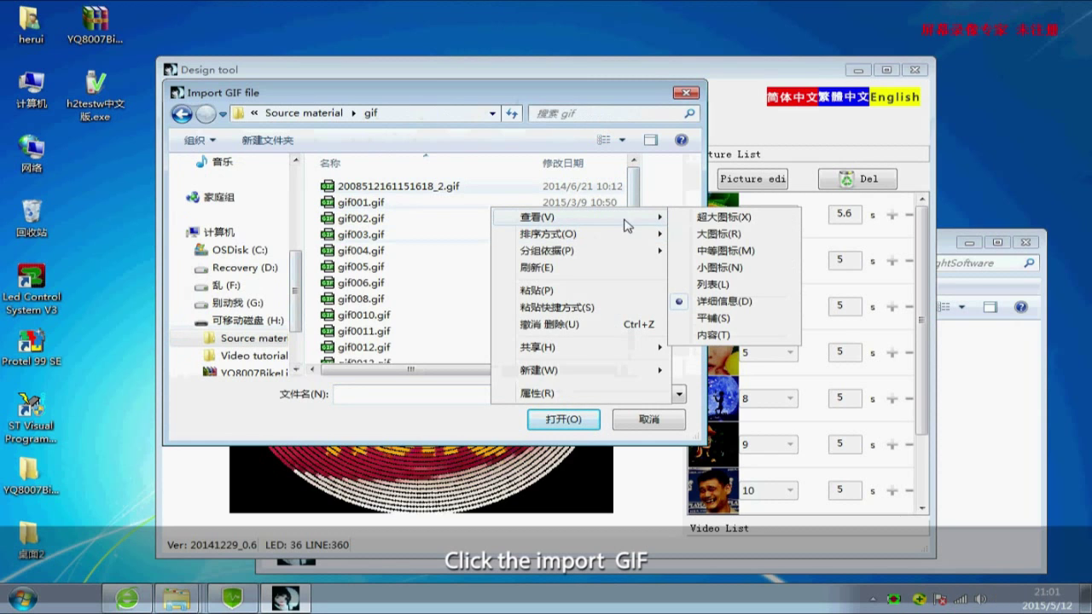
{"action": "left_click", "coordinate": [716, 264]}
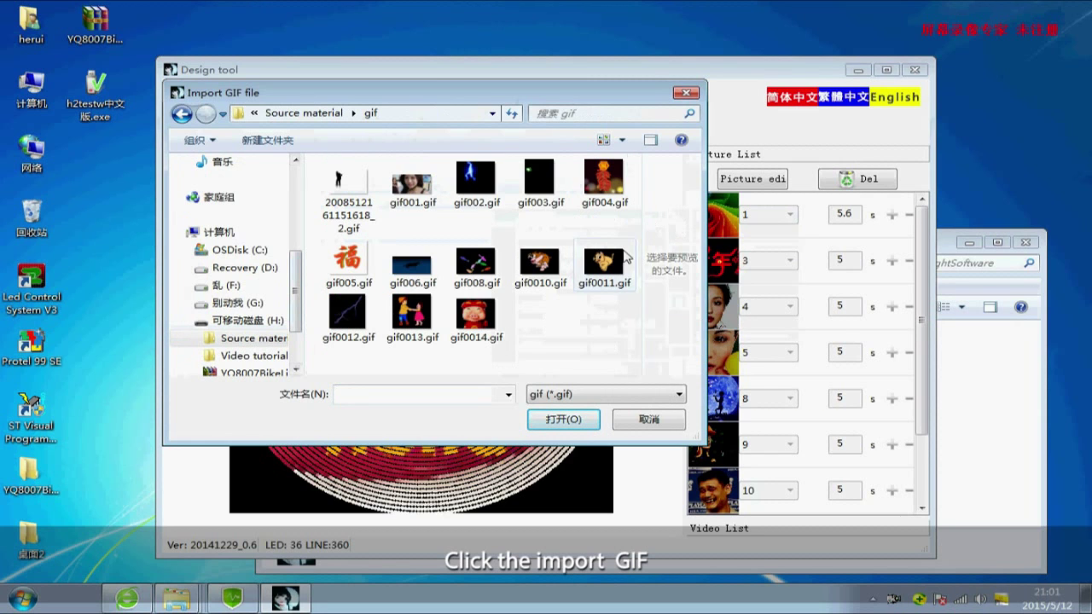
Import gif0010.gif into the video list, zooming in to adjust its size within the red circle
{"action": "left_click", "coordinate": [554, 271]}
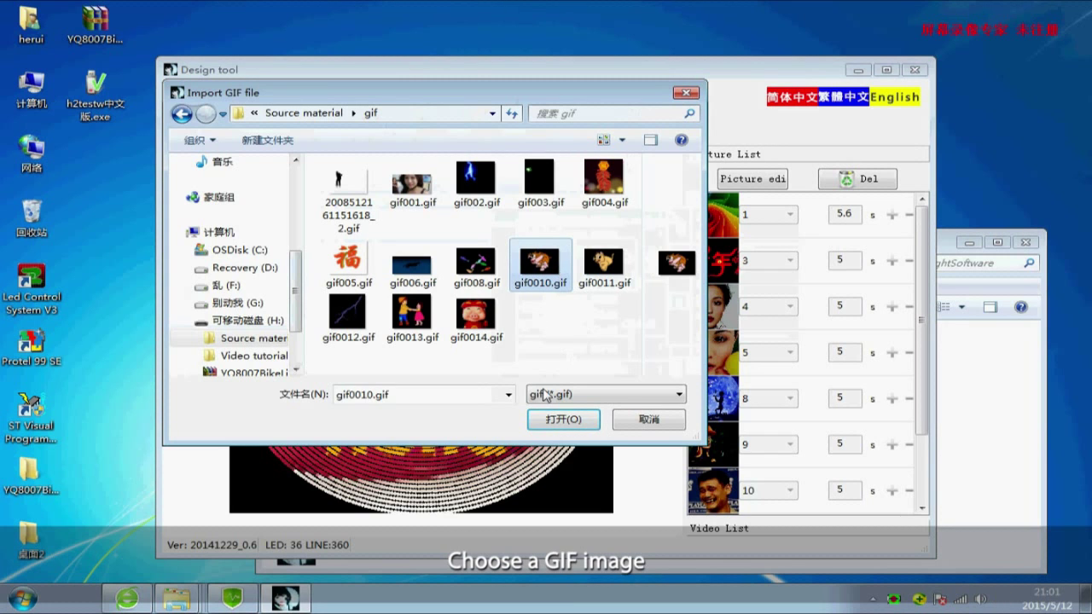
{"action": "left_click", "coordinate": [567, 420]}
{"action": "left_click", "coordinate": [711, 524]}
{"action": "left_click", "coordinate": [717, 527]}
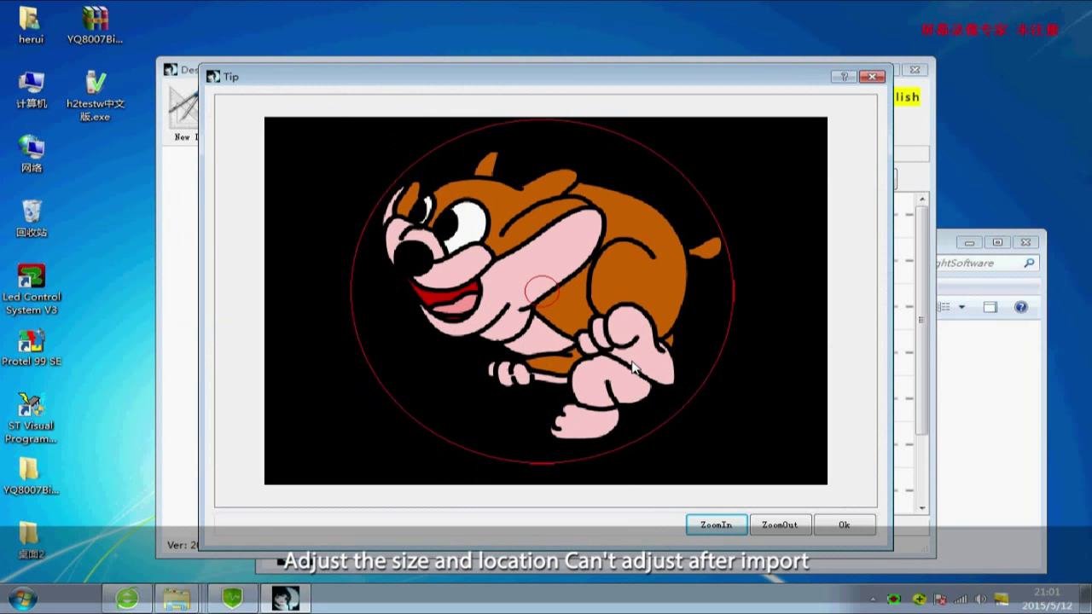
{"action": "left_click", "coordinate": [842, 525]}
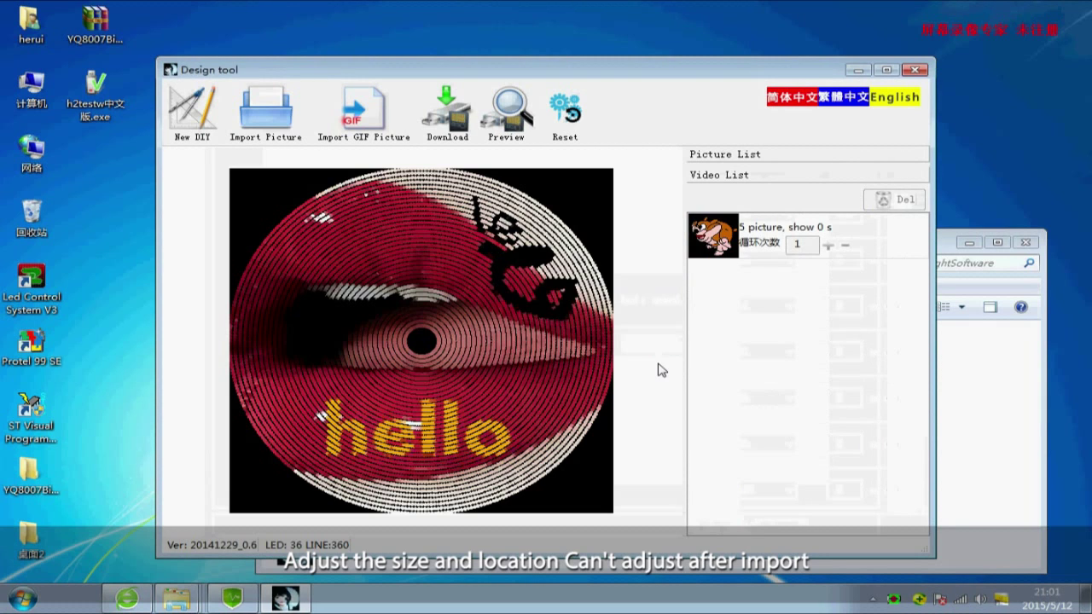
Play the imported gif0010.gif animation from the video list
{"action": "left_click", "coordinate": [724, 154]}
{"action": "left_click", "coordinate": [723, 528]}
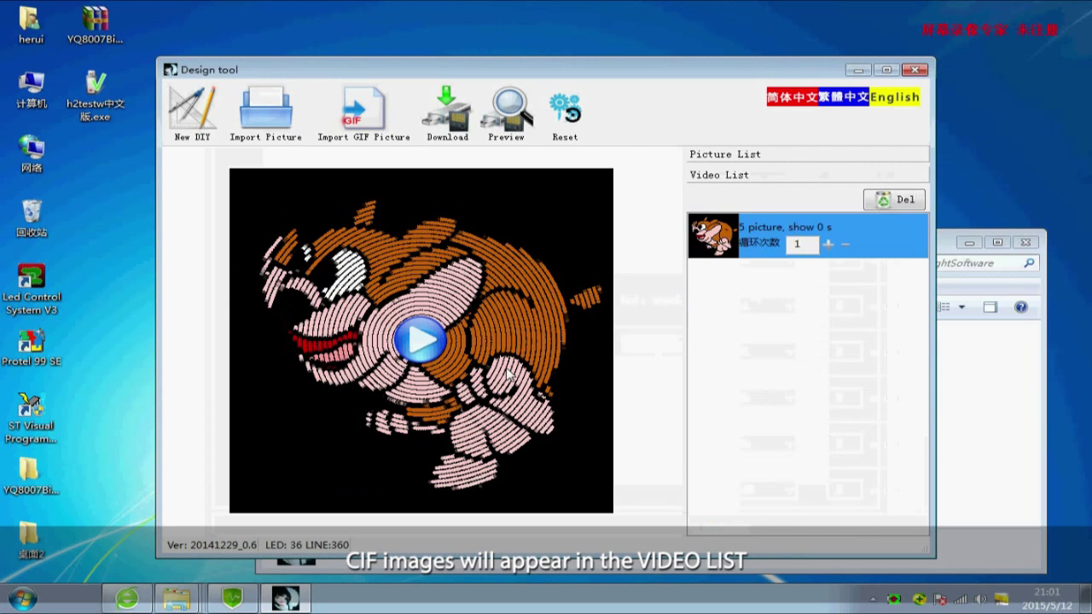
{"action": "left_click", "coordinate": [418, 342]}
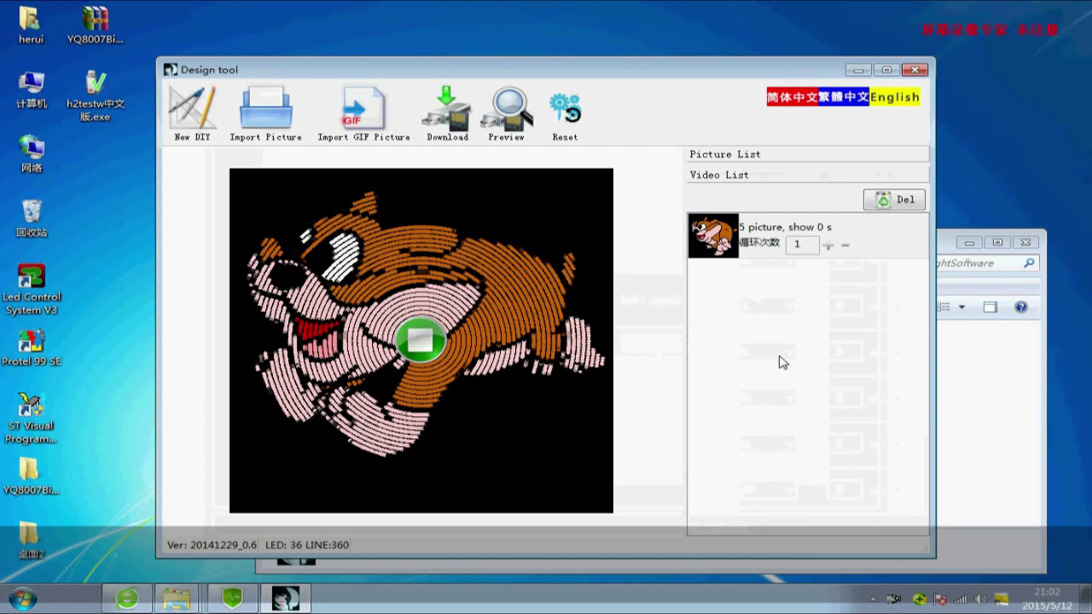
Import gif002.gif into the video list, zooming in to enlarge the lightning within the red circle
{"action": "left_click", "coordinate": [338, 142]}
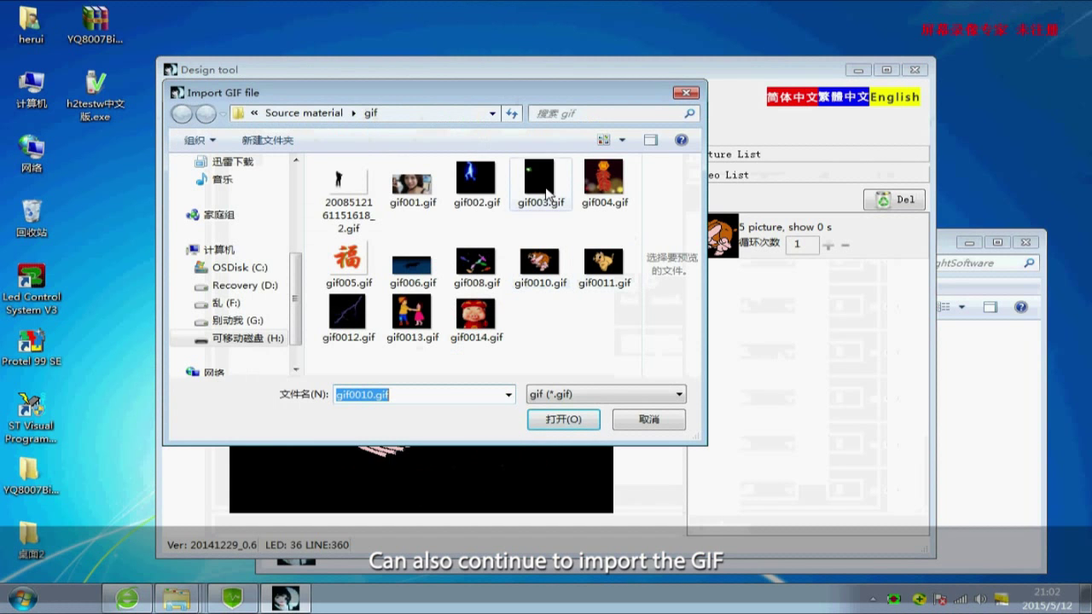
{"action": "left_click", "coordinate": [476, 179]}
{"action": "left_click", "coordinate": [563, 419]}
{"action": "left_click", "coordinate": [715, 522]}
{"action": "left_click", "coordinate": [712, 524]}
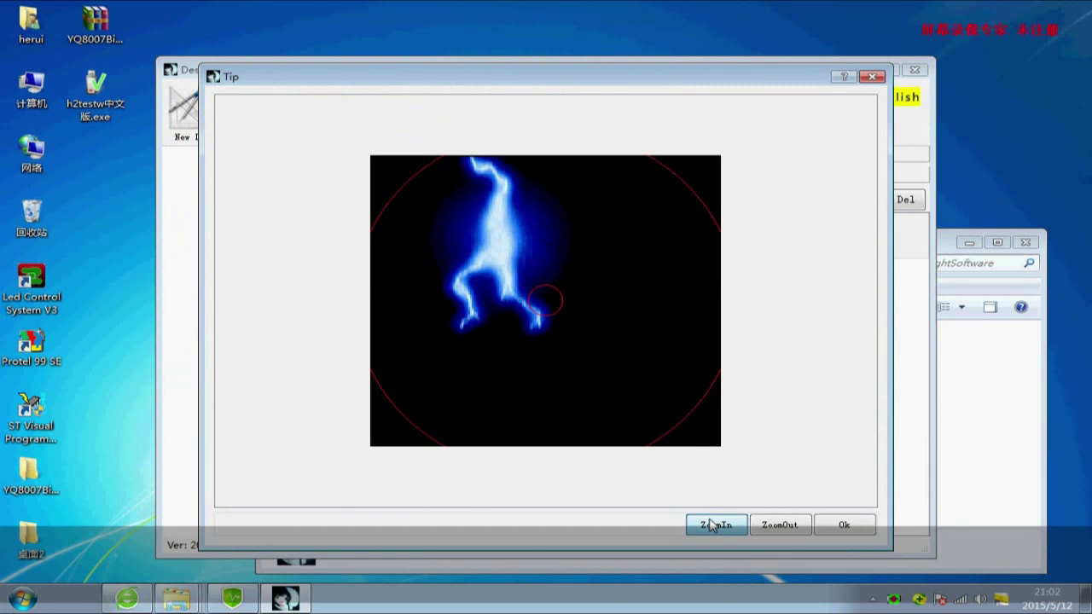
{"action": "left_click", "coordinate": [712, 524]}
{"action": "left_click", "coordinate": [712, 524]}
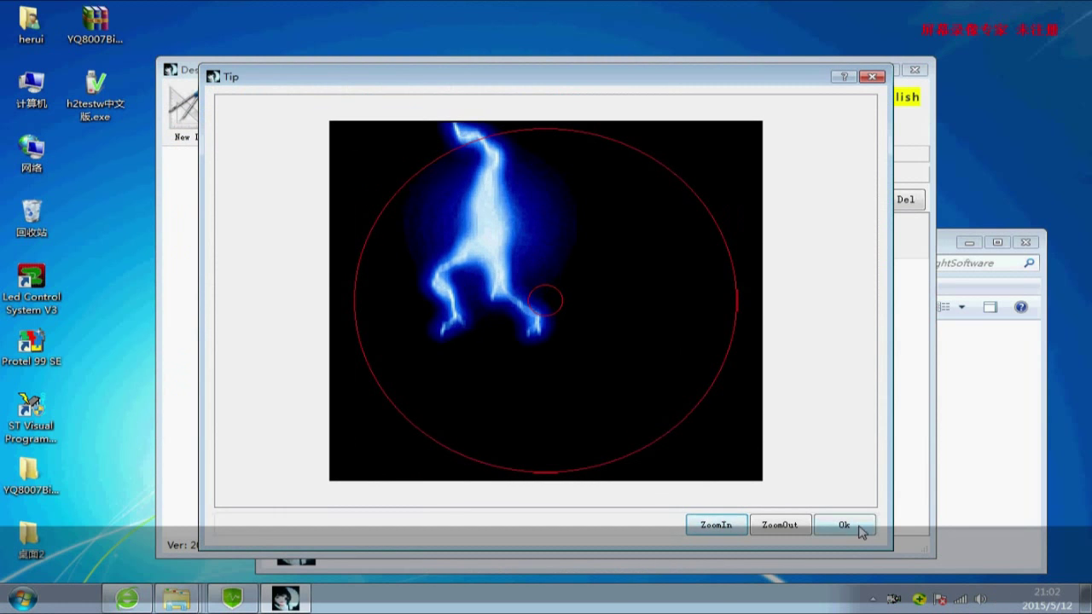
{"action": "left_click", "coordinate": [844, 525]}
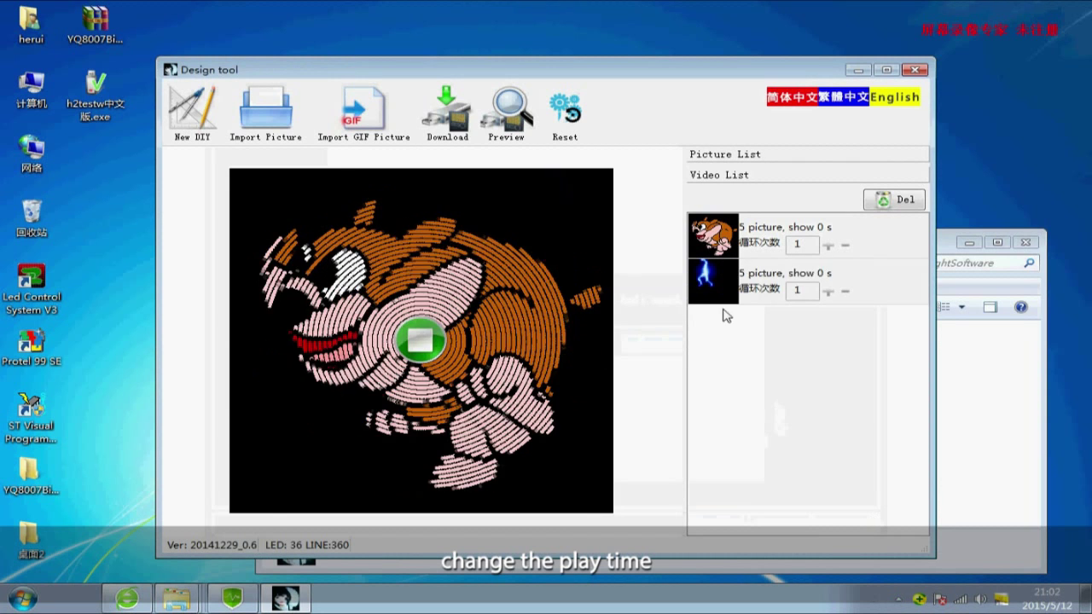
Set the loop count to 3 for the cartoon animal animation and to 4 for the lightning animation
{"action": "left_click", "coordinate": [717, 294]}
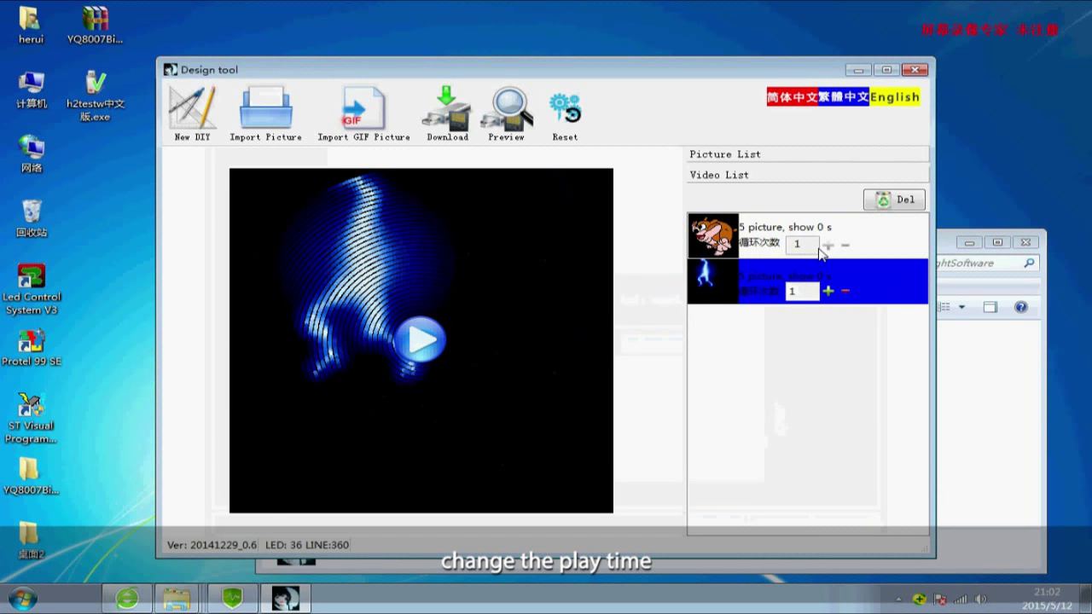
{"action": "left_click", "coordinate": [827, 245]}
{"action": "left_click", "coordinate": [827, 245]}
{"action": "left_click", "coordinate": [828, 291]}
{"action": "left_click", "coordinate": [828, 292]}
{"action": "left_click", "coordinate": [828, 292]}
{"action": "left_click", "coordinate": [363, 112]}
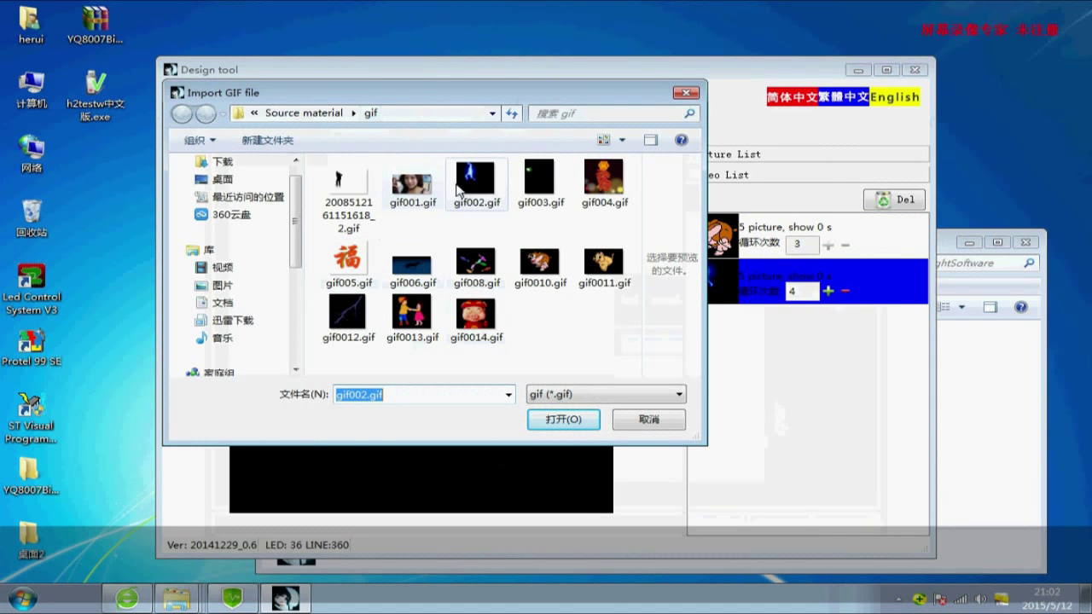
{"action": "left_click", "coordinate": [348, 181]}
{"action": "left_click", "coordinate": [561, 418]}
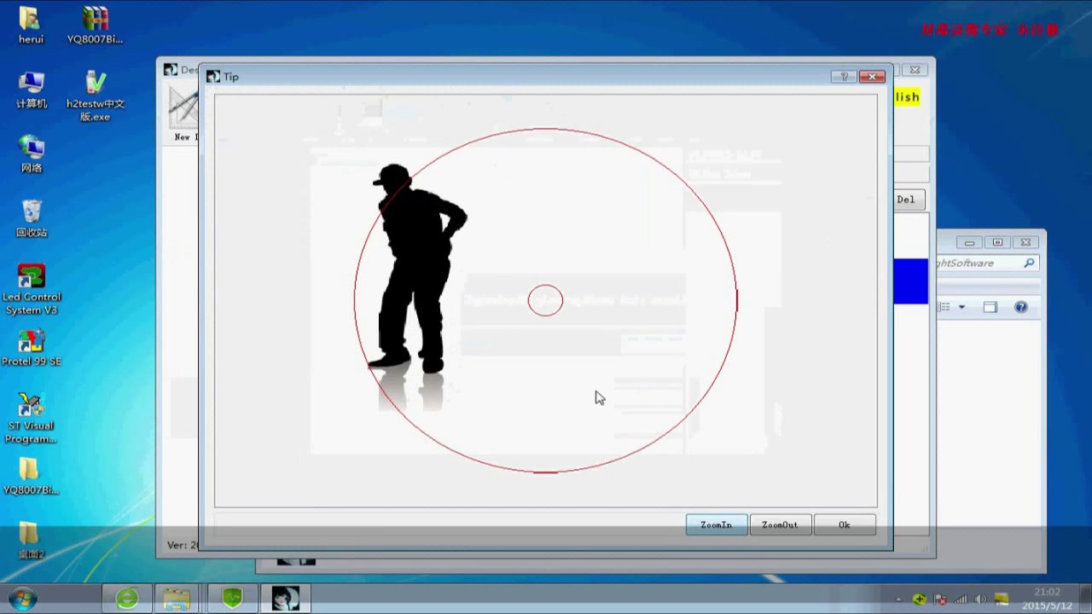
{"action": "left_click", "coordinate": [826, 522]}
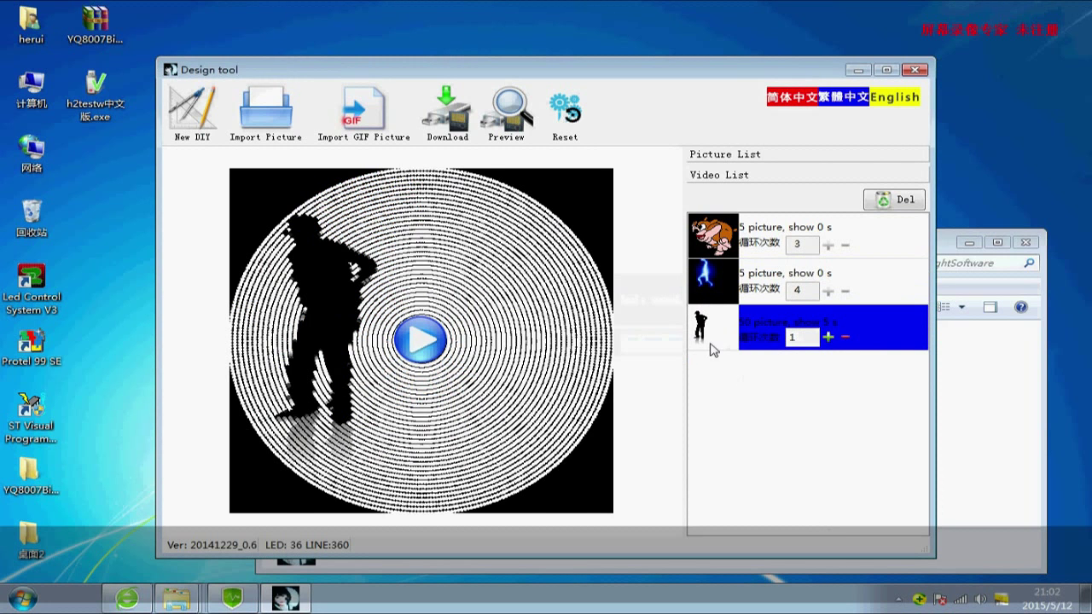
Play the silhouette animation and preview the other animations in the video list
{"action": "left_click", "coordinate": [426, 341]}
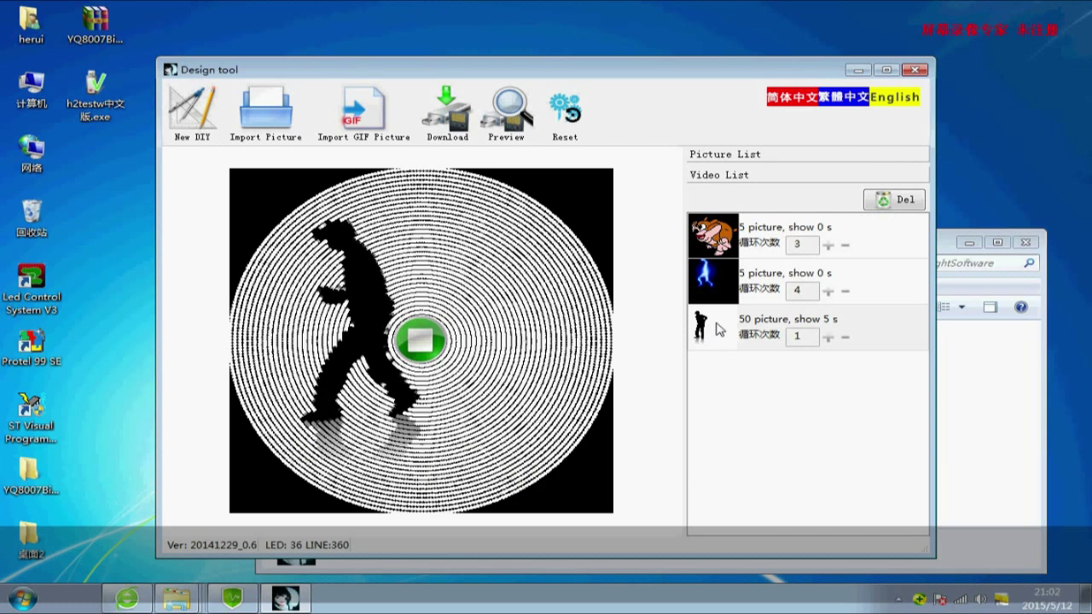
{"action": "left_click", "coordinate": [721, 291]}
{"action": "left_click", "coordinate": [811, 342]}
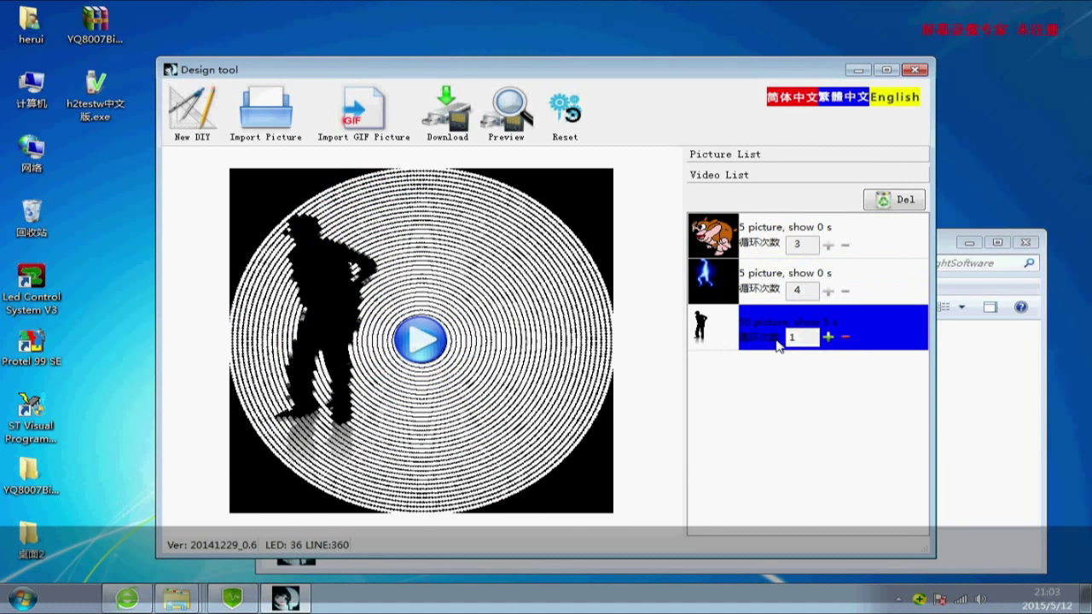
{"action": "left_click", "coordinate": [708, 277]}
{"action": "left_click", "coordinate": [727, 243]}
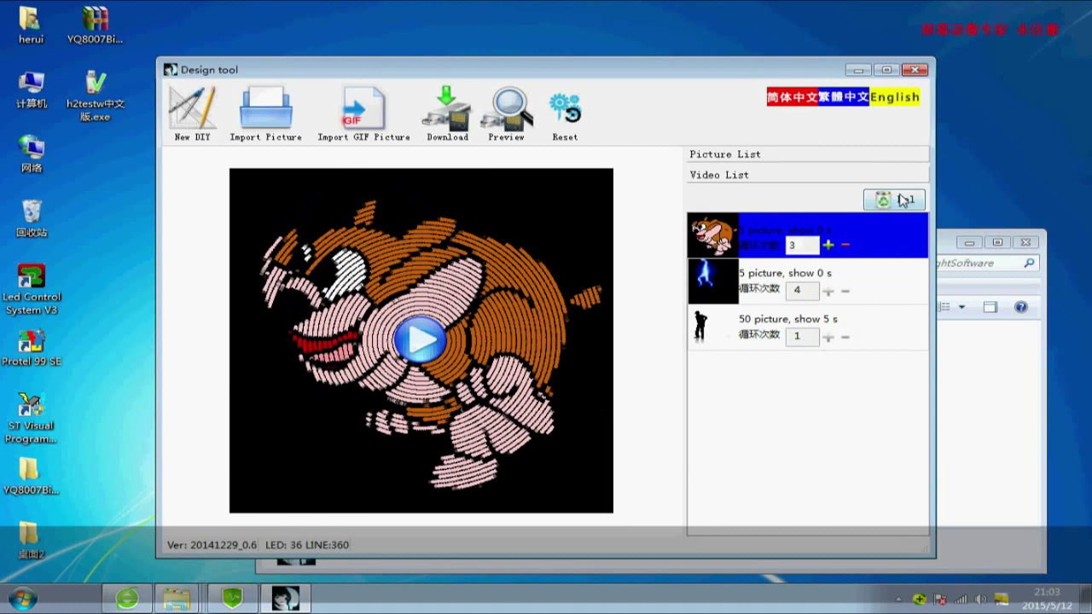
Delete the lightning animation from the video list
{"action": "left_click", "coordinate": [721, 296]}
{"action": "left_click", "coordinate": [900, 203]}
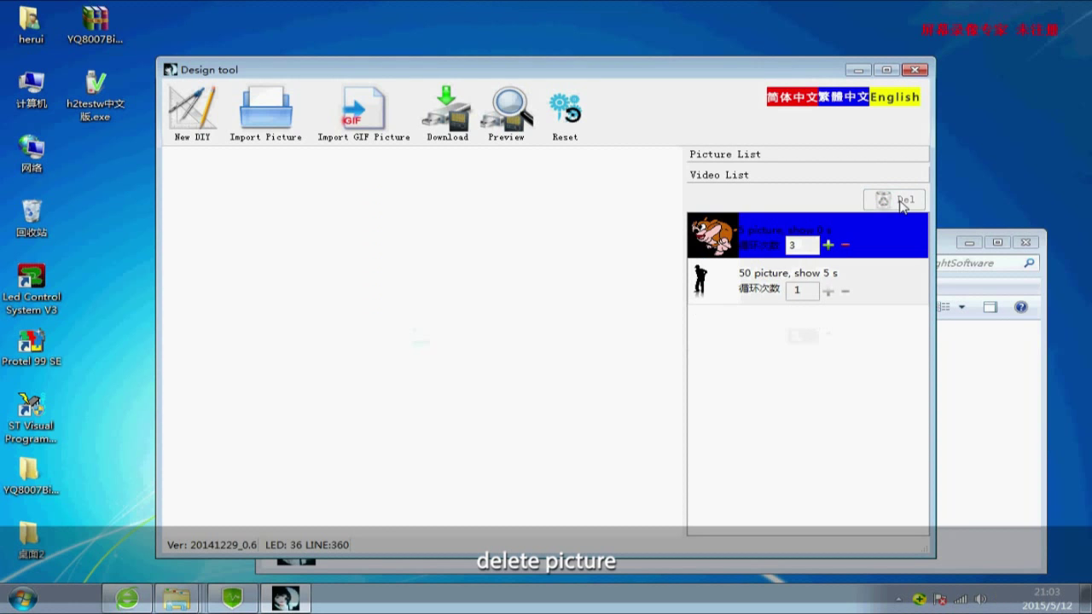
{"action": "left_click", "coordinate": [723, 288]}
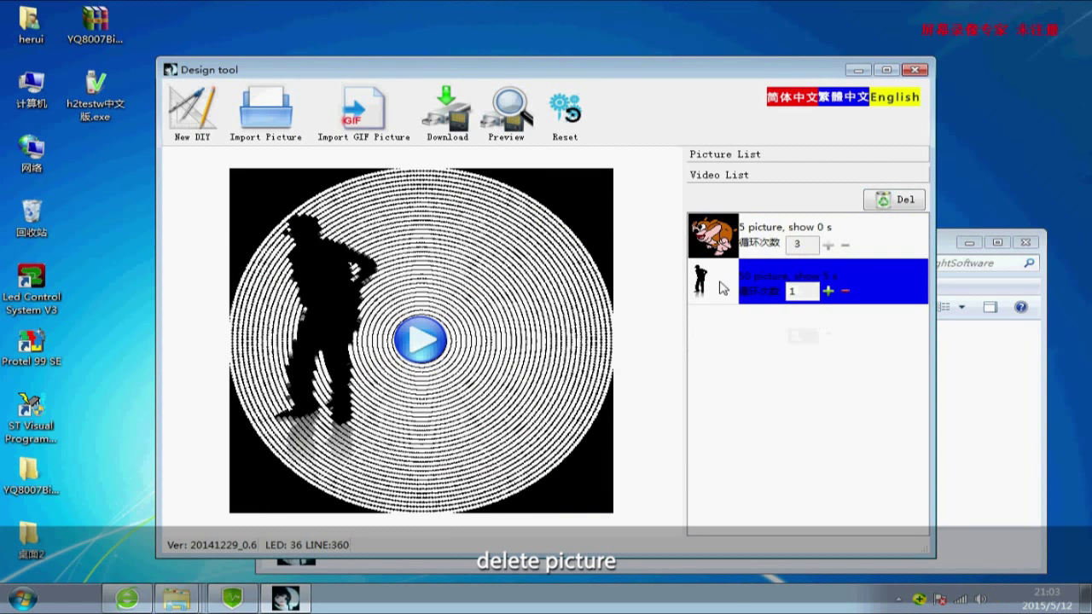
{"action": "left_click", "coordinate": [705, 155]}
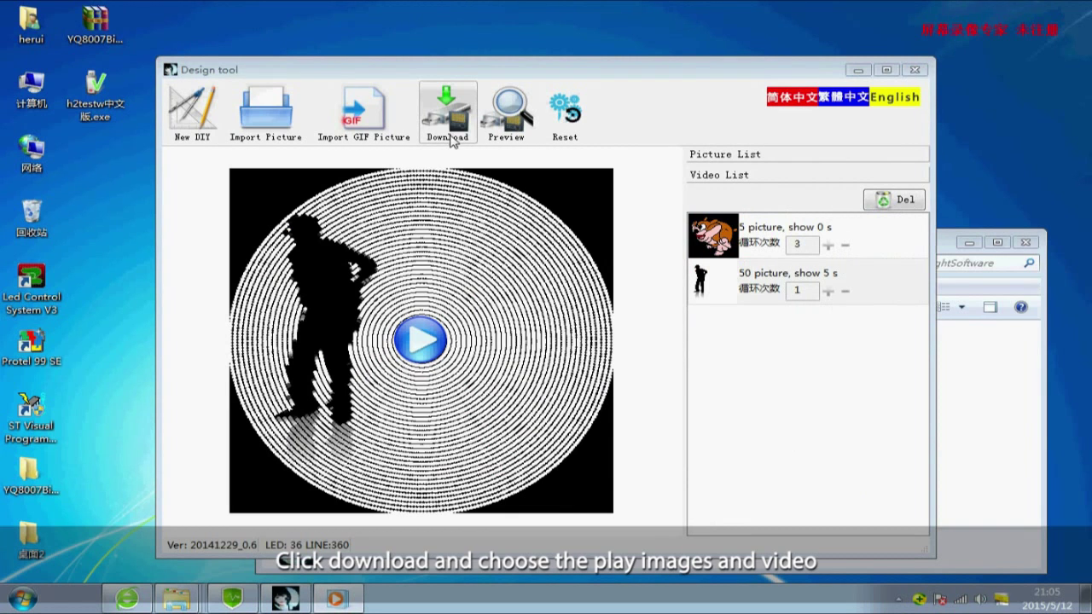
Download the design to the H: drive in Picture And Video mode
{"action": "left_click", "coordinate": [450, 136]}
{"action": "left_click", "coordinate": [445, 239]}
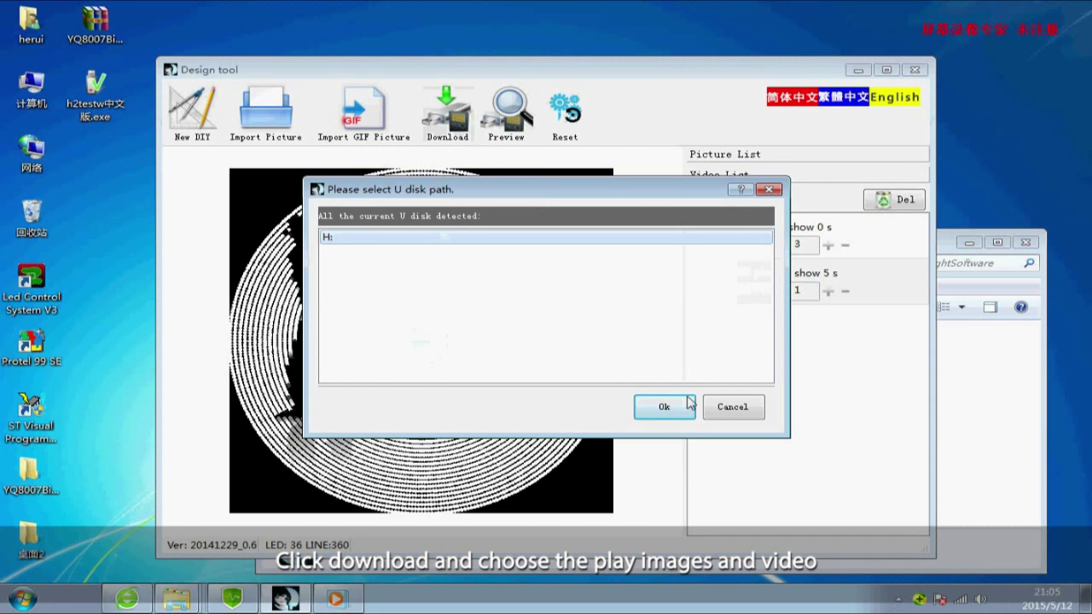
{"action": "left_click", "coordinate": [679, 407]}
{"action": "left_click", "coordinate": [700, 284]}
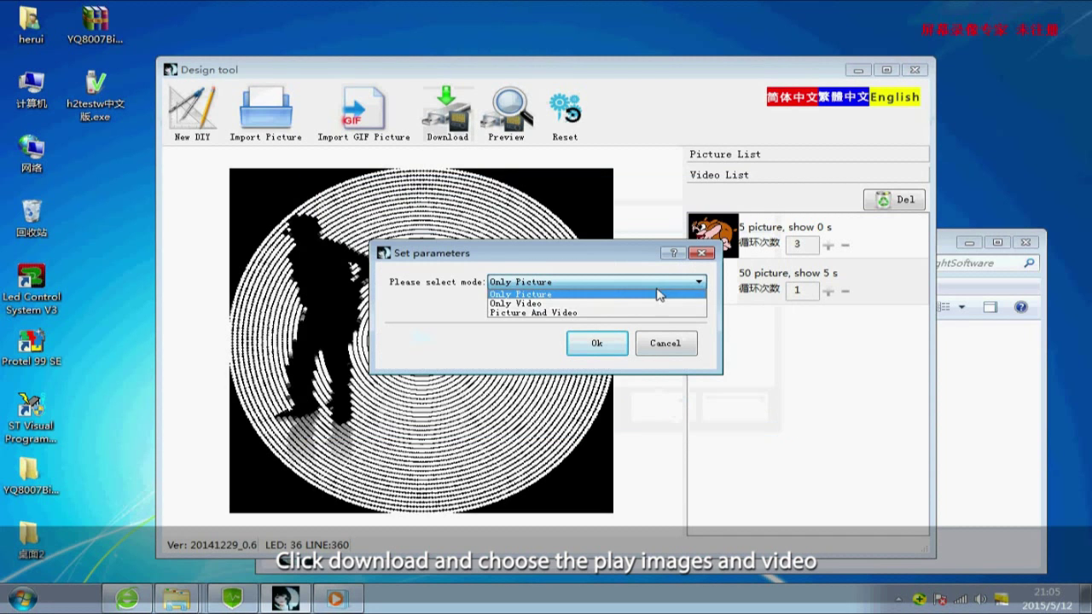
{"action": "left_click", "coordinate": [550, 312]}
{"action": "left_click", "coordinate": [597, 344]}
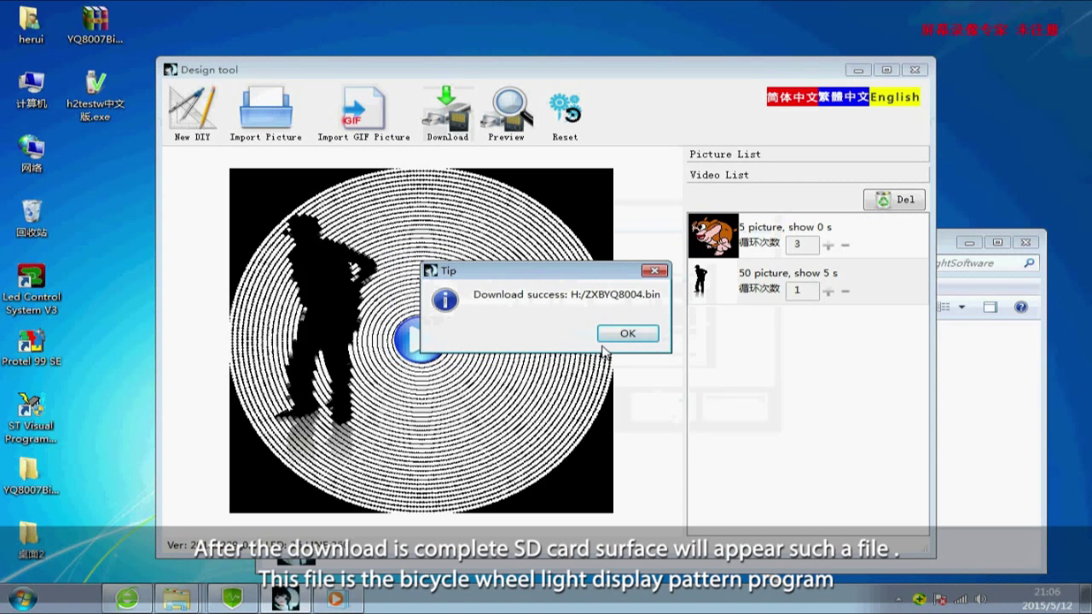
{"action": "left_click", "coordinate": [621, 335]}
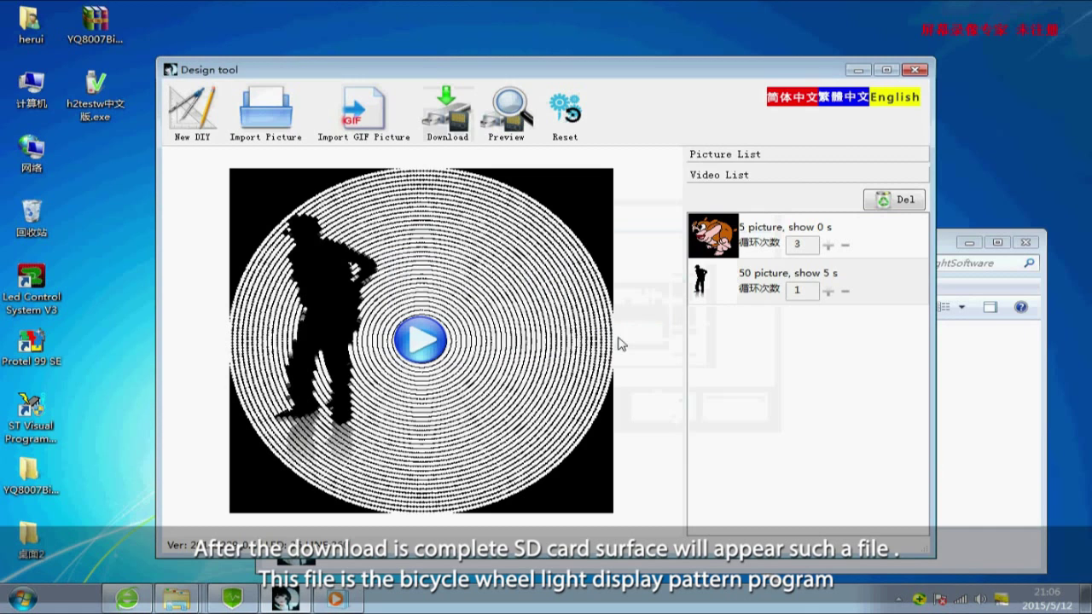
Delete the file ZXBYQ8004.bin from the removable disk H: in the file manager
{"action": "double_click", "coordinate": [32, 87]}
{"action": "left_click_drag", "start_coordinate": [695, 176], "coordinate": [695, 241]}
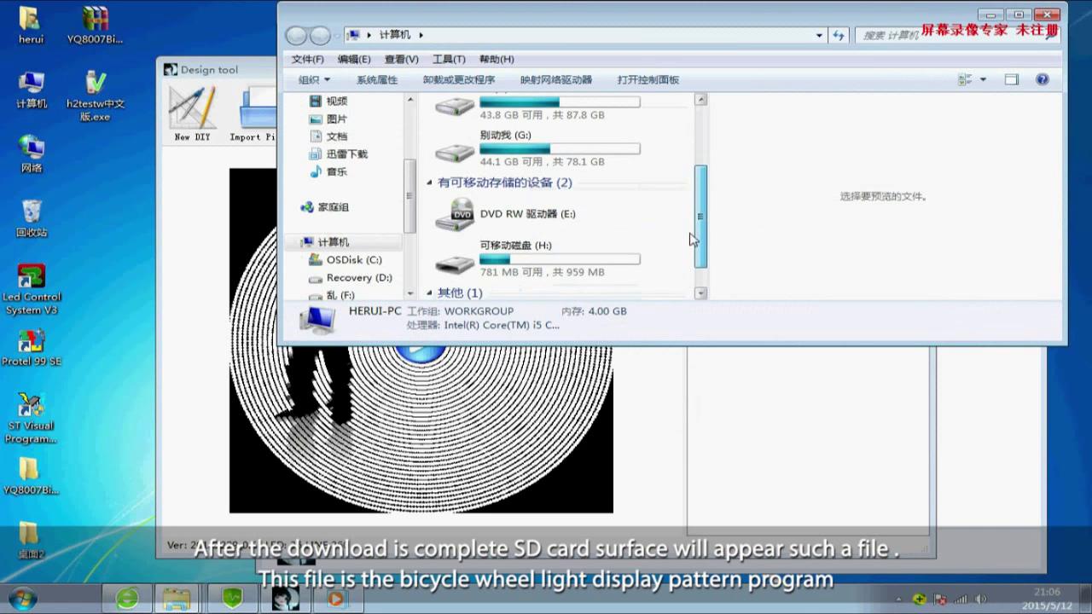
{"action": "double_click", "coordinate": [555, 258]}
{"action": "scroll", "coordinate": [576, 201], "scroll_direction": "down", "scroll_amount": 3}
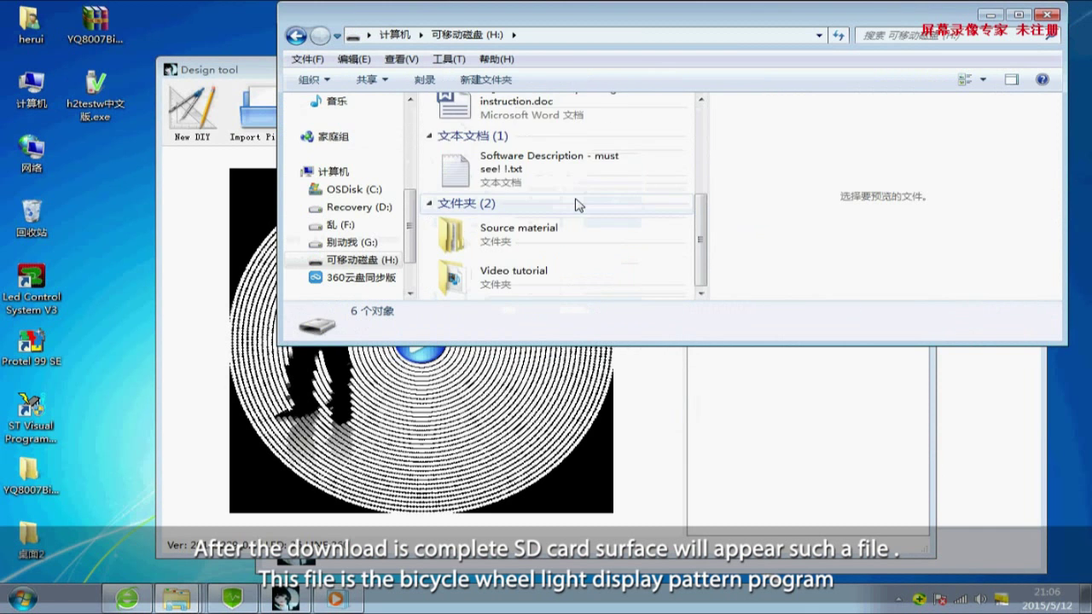
{"action": "scroll", "coordinate": [546, 204], "scroll_direction": "up", "scroll_amount": 3}
{"action": "left_click", "coordinate": [512, 217]}
{"action": "right_click", "coordinate": [513, 216]}
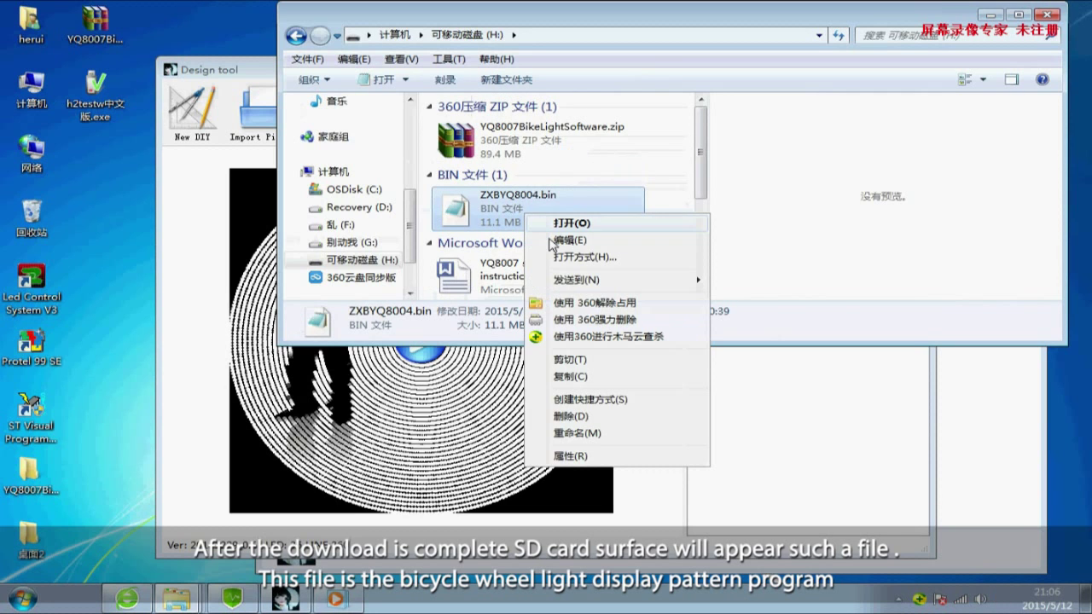
{"action": "left_click", "coordinate": [589, 418]}
{"action": "left_click", "coordinate": [634, 368]}
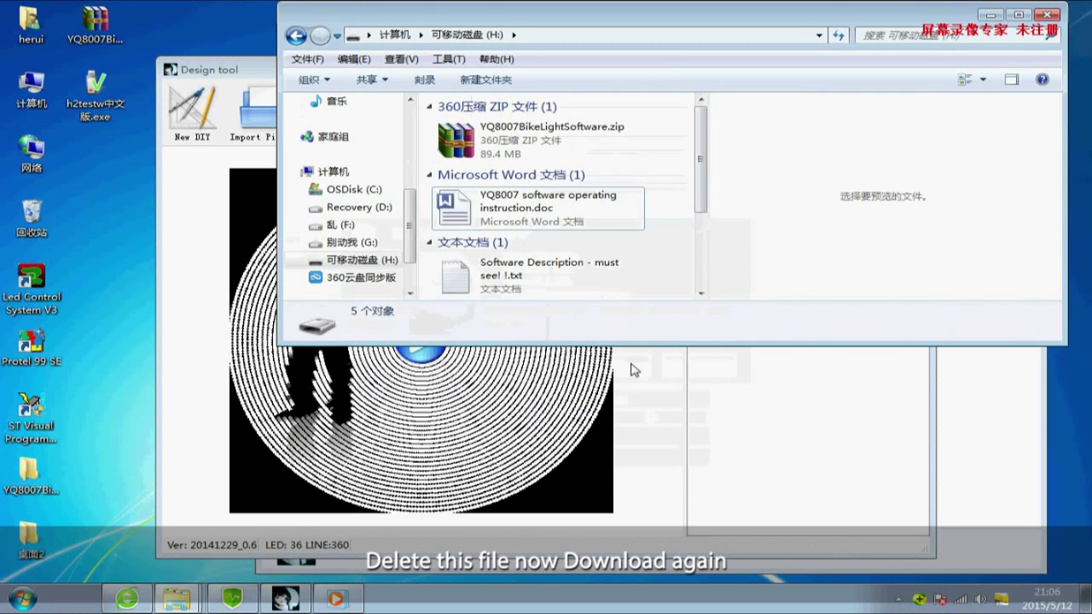
Return to the Design tool and download the design to H: again in Picture And Video mode
{"action": "left_click", "coordinate": [287, 382]}
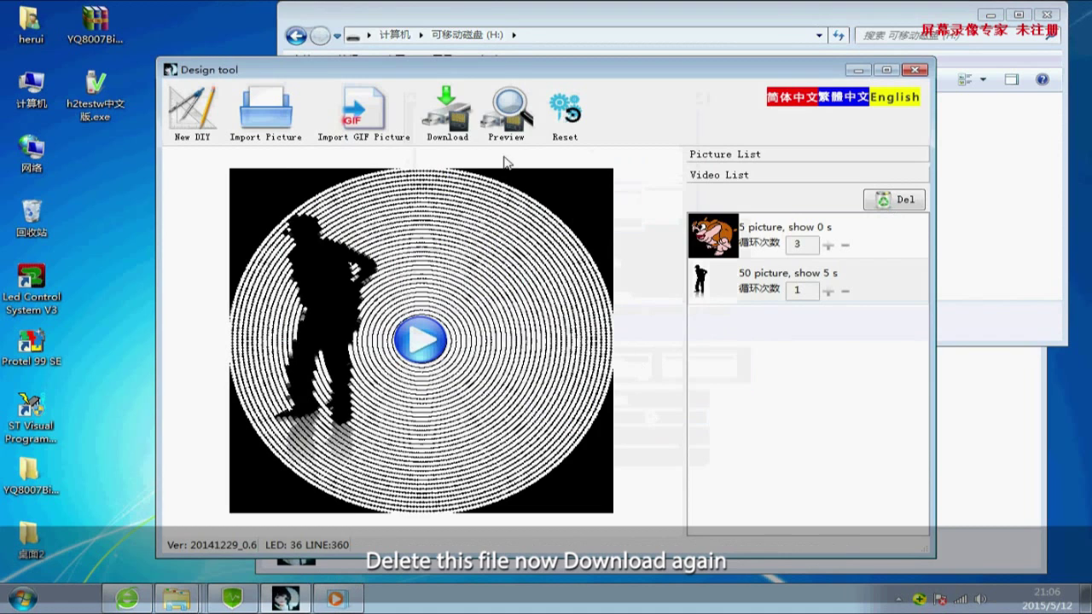
{"action": "left_click", "coordinate": [461, 129]}
{"action": "left_click", "coordinate": [672, 406]}
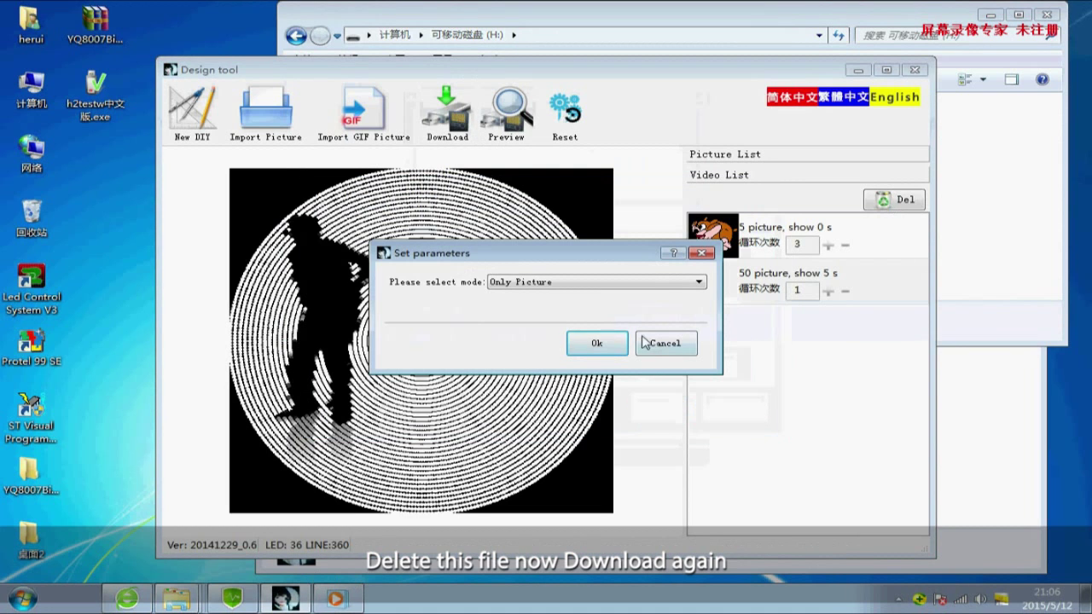
{"action": "left_click", "coordinate": [665, 284]}
{"action": "left_click", "coordinate": [607, 313]}
{"action": "left_click", "coordinate": [597, 342]}
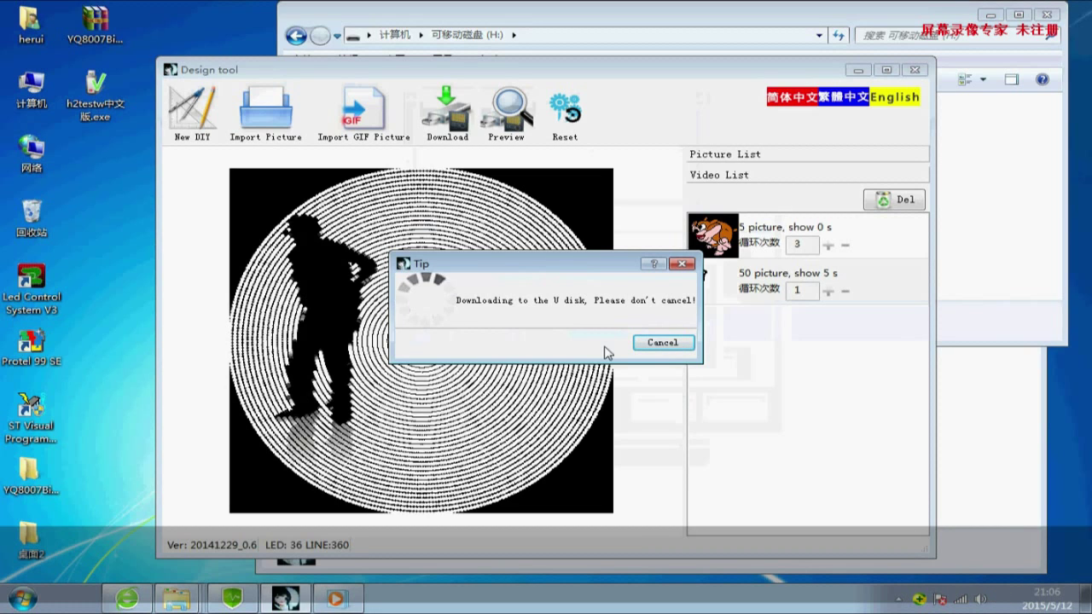
{"action": "left_click", "coordinate": [641, 336]}
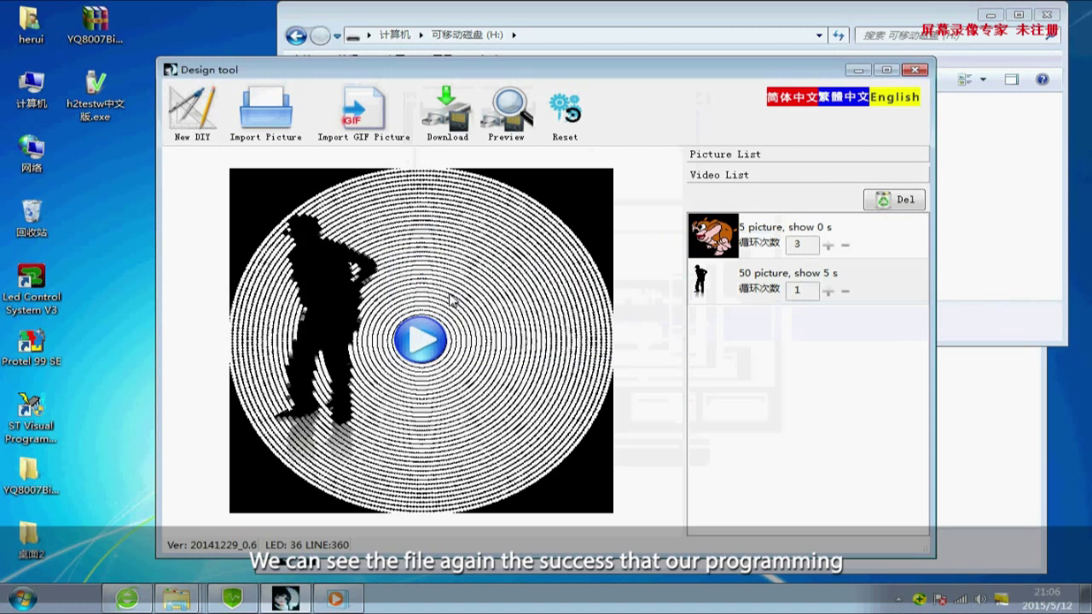
Open the removable disk H: from Computer and check the details of ZXBYQ8004.bin
{"action": "double_click", "coordinate": [32, 85]}
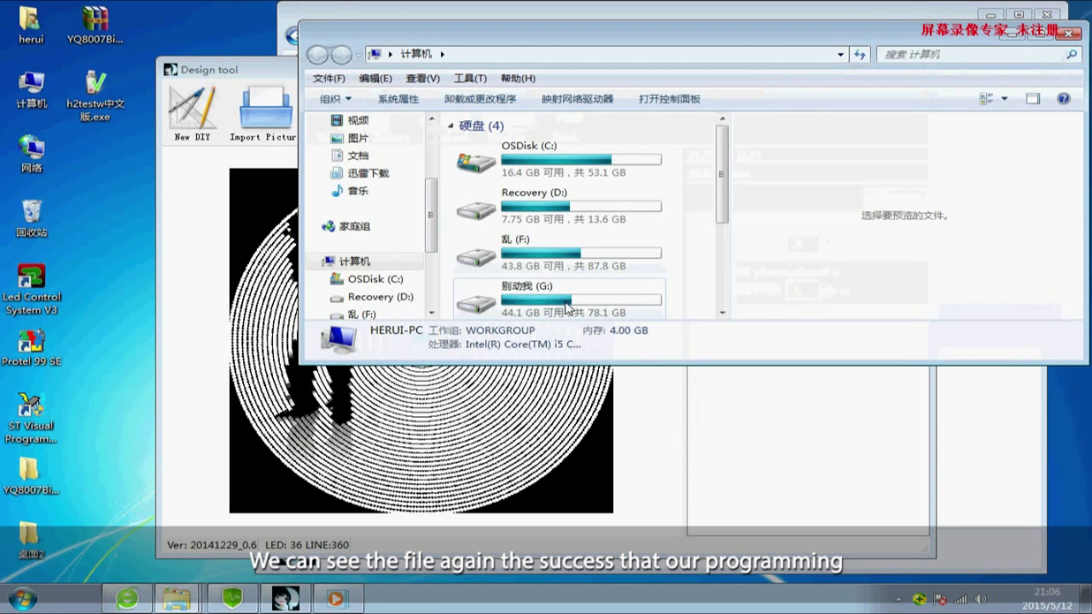
{"action": "scroll", "coordinate": [565, 308], "scroll_direction": "down", "scroll_amount": 3}
{"action": "double_click", "coordinate": [576, 220]}
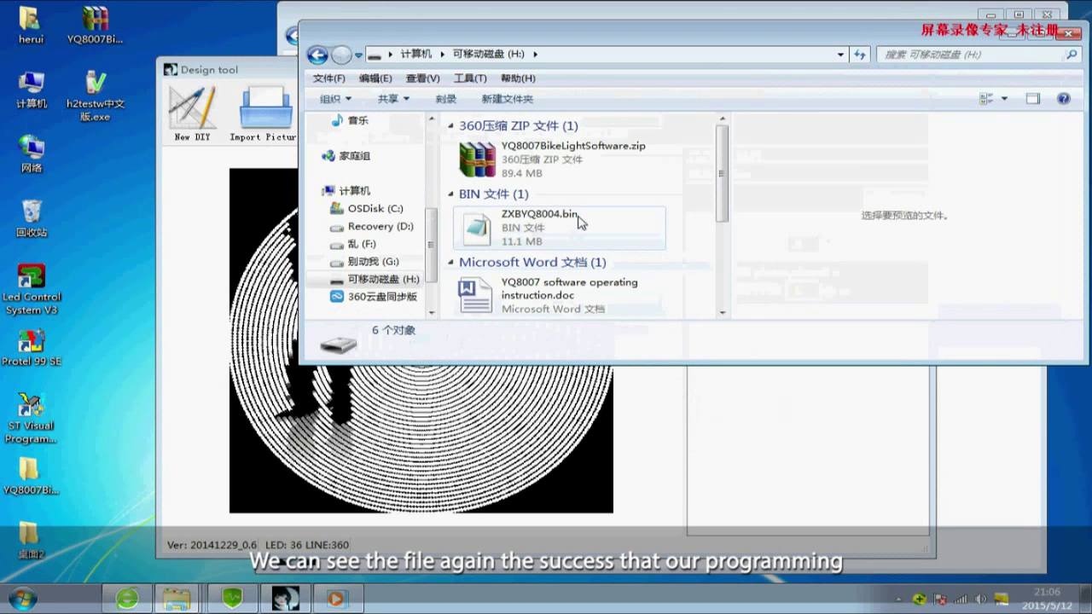
{"action": "left_click", "coordinate": [580, 221]}
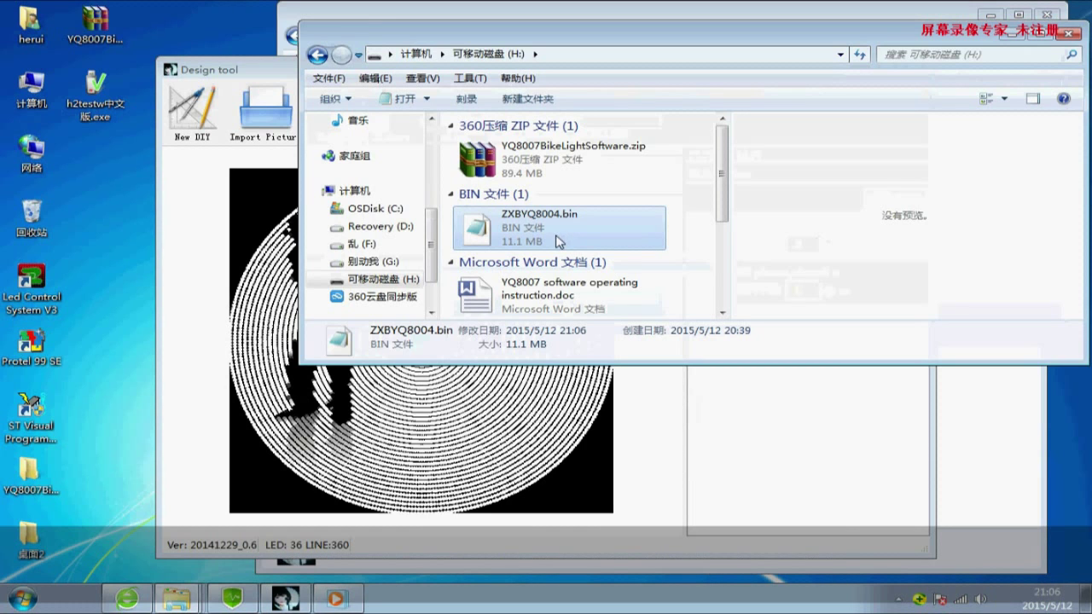
Return to the Design tool and delete the silhouette and cartoon animal animations from the video list
{"action": "left_click", "coordinate": [213, 349]}
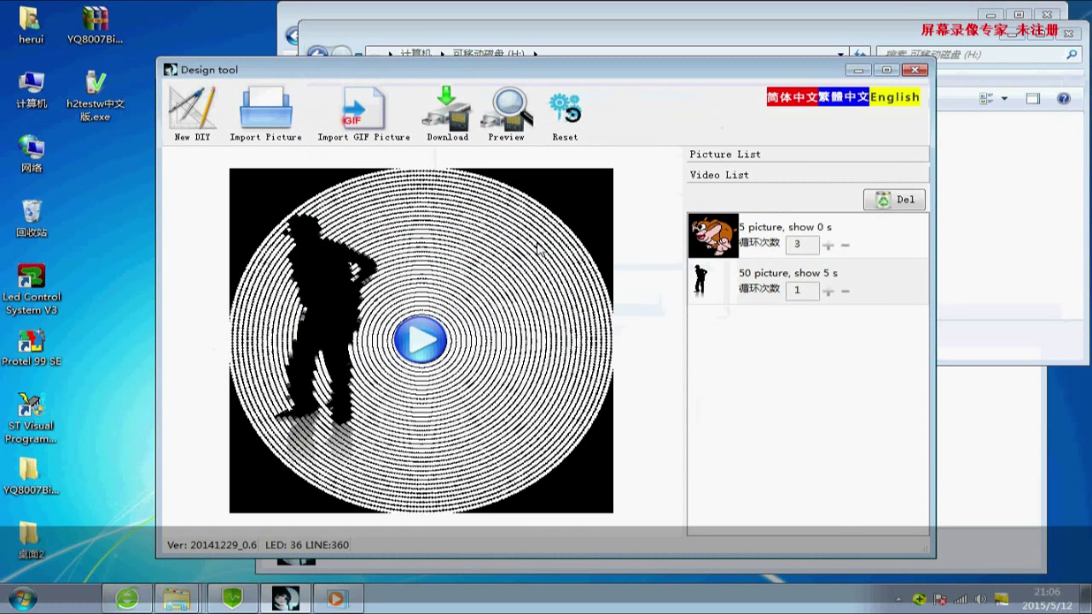
{"action": "left_click", "coordinate": [750, 243]}
{"action": "left_click", "coordinate": [721, 282]}
{"action": "left_click", "coordinate": [892, 205]}
{"action": "left_click", "coordinate": [902, 207]}
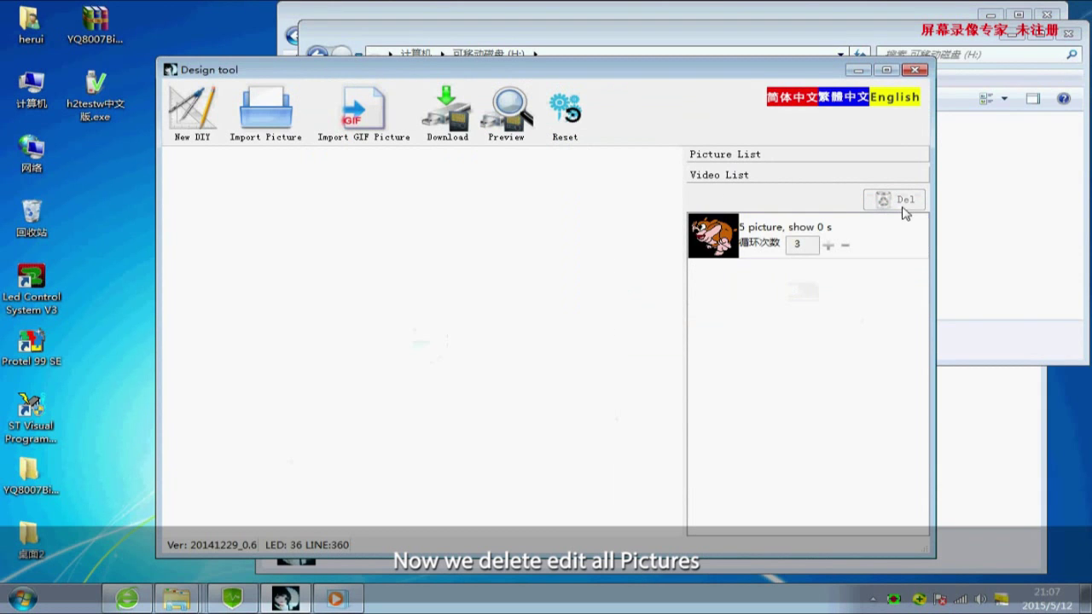
{"action": "left_click", "coordinate": [731, 253]}
{"action": "left_click", "coordinate": [896, 199]}
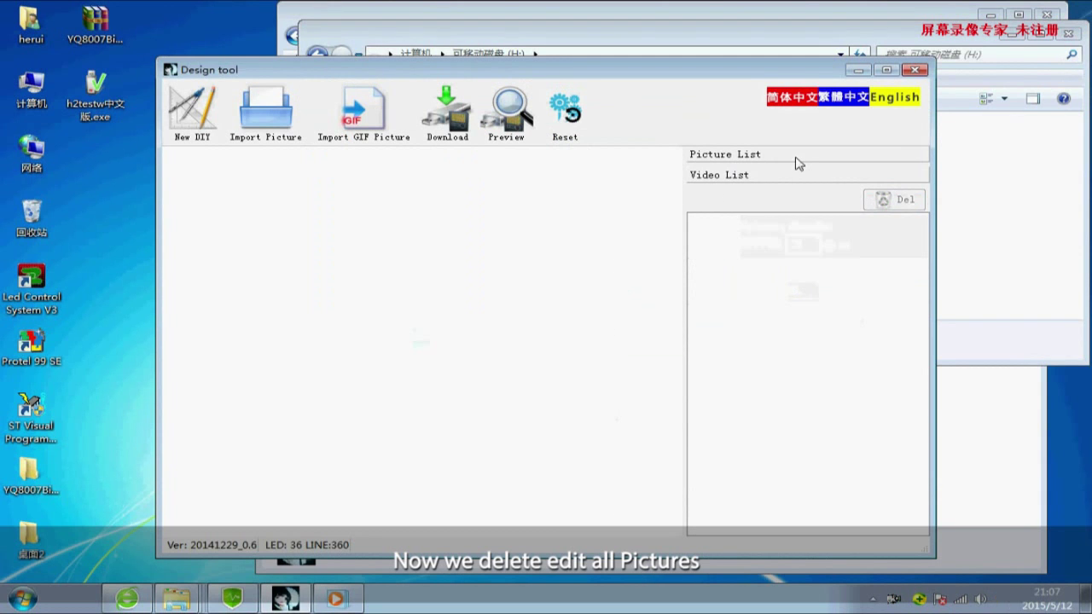
Delete all the pictures from the picture list and check that the video list is empty too
{"action": "left_click", "coordinate": [736, 160]}
{"action": "left_click", "coordinate": [712, 223]}
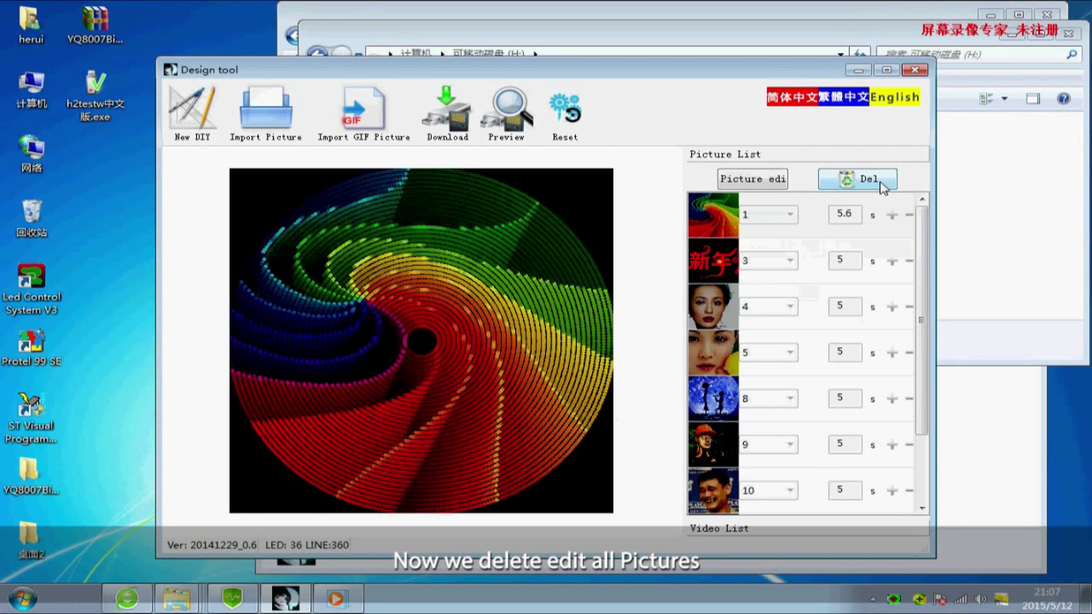
{"action": "left_click", "coordinate": [879, 181]}
{"action": "left_click", "coordinate": [879, 181]}
{"action": "left_click", "coordinate": [881, 183]}
{"action": "left_click", "coordinate": [882, 184]}
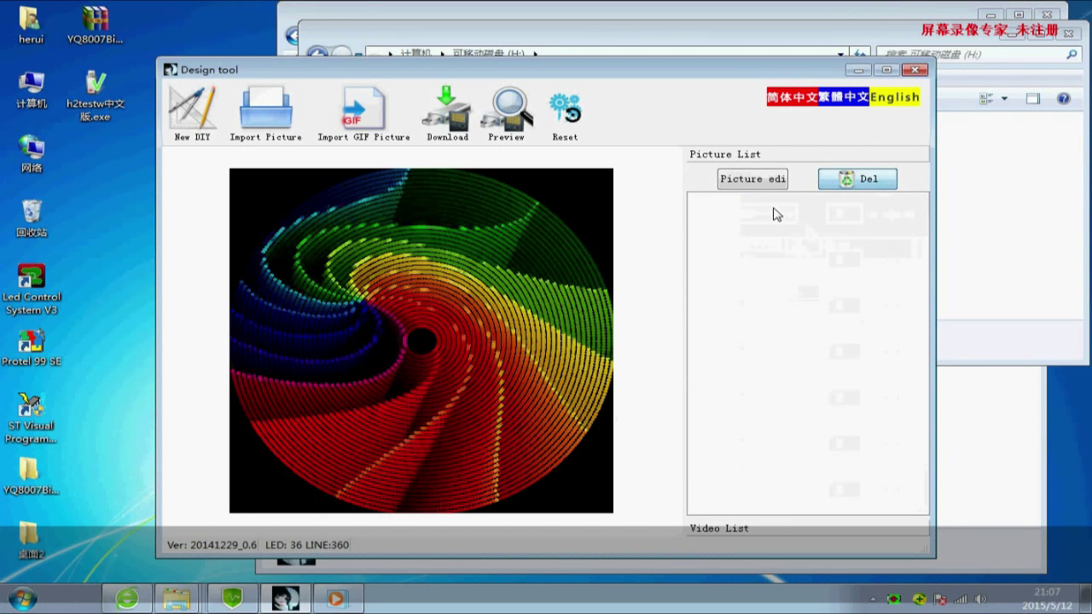
{"action": "left_click", "coordinate": [734, 529]}
{"action": "left_click", "coordinate": [748, 176]}
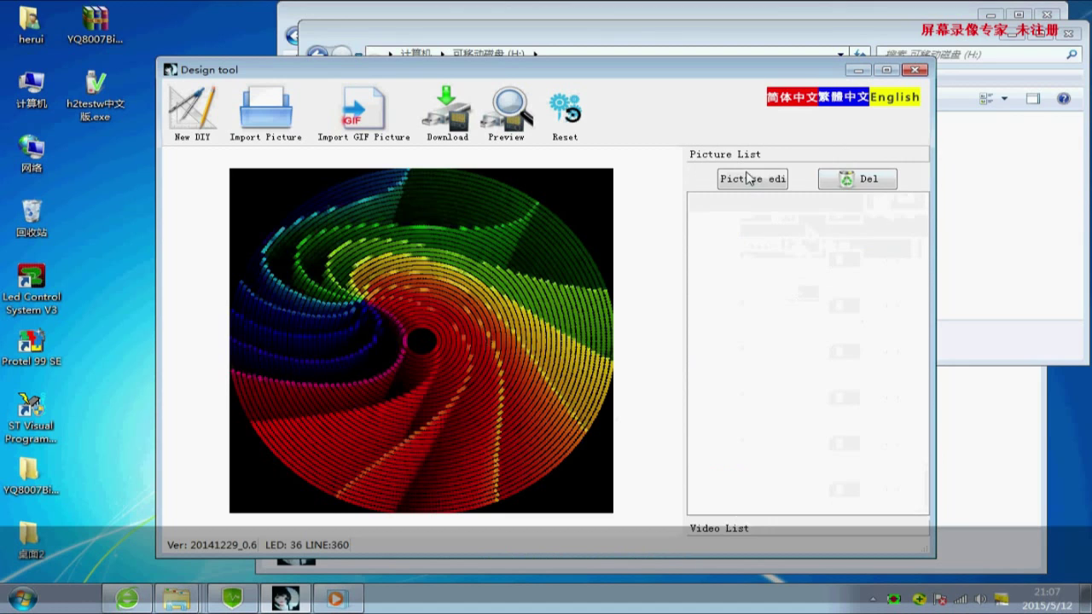
{"action": "left_click", "coordinate": [719, 528]}
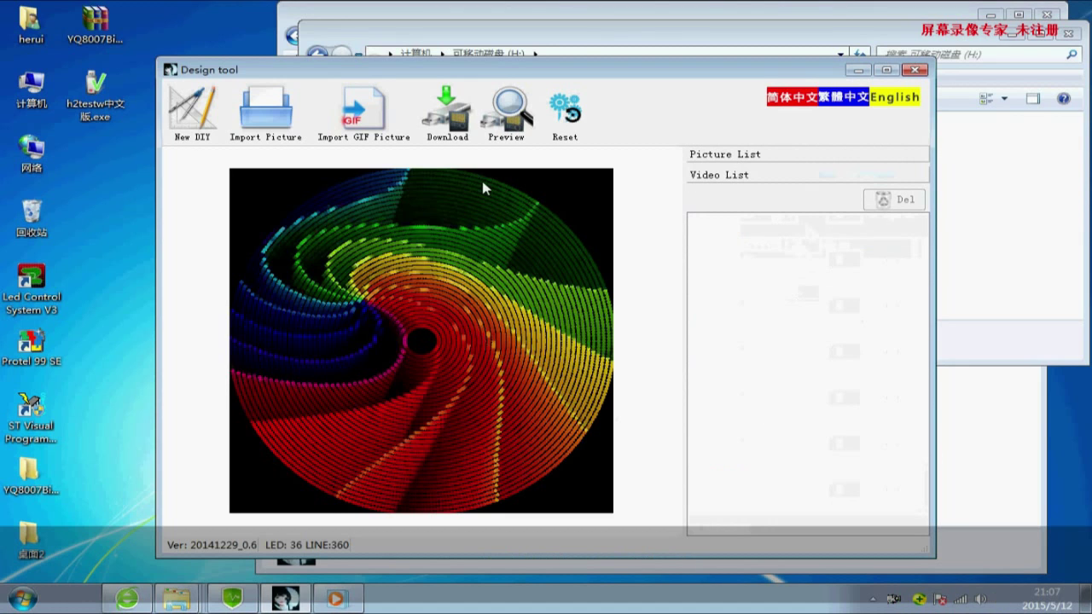
Load the design back from H: with Preview and look through the returned pictures
{"action": "left_click", "coordinate": [498, 126]}
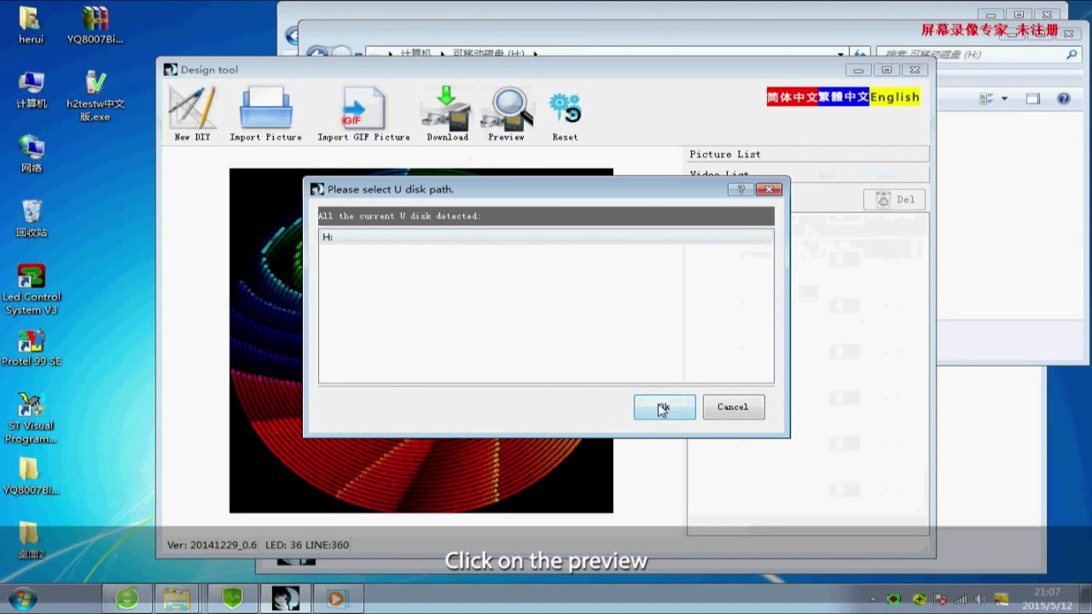
{"action": "left_click", "coordinate": [659, 407]}
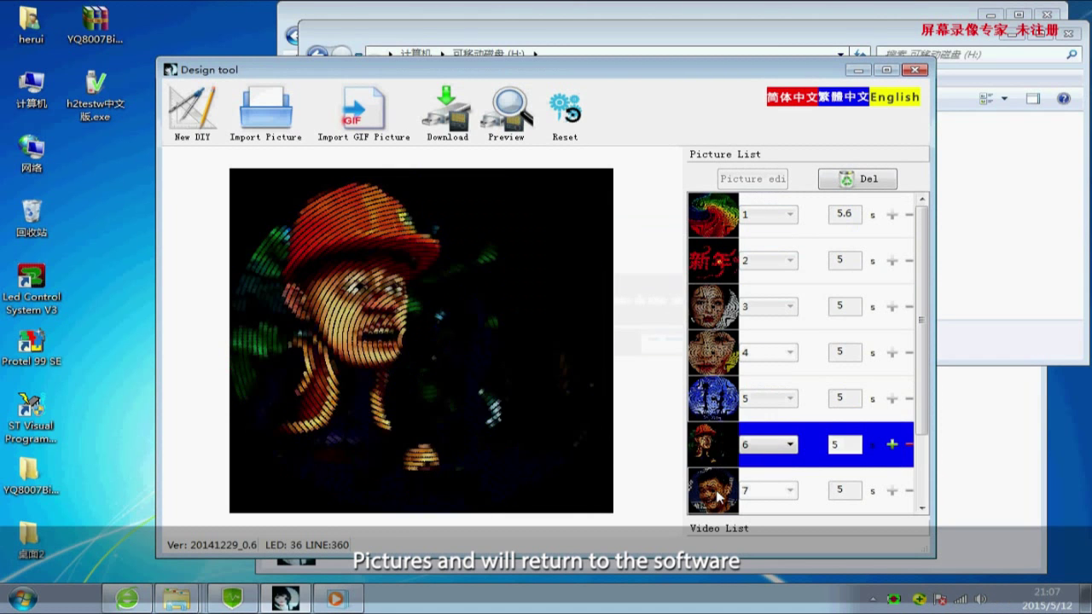
{"action": "left_click", "coordinate": [708, 241]}
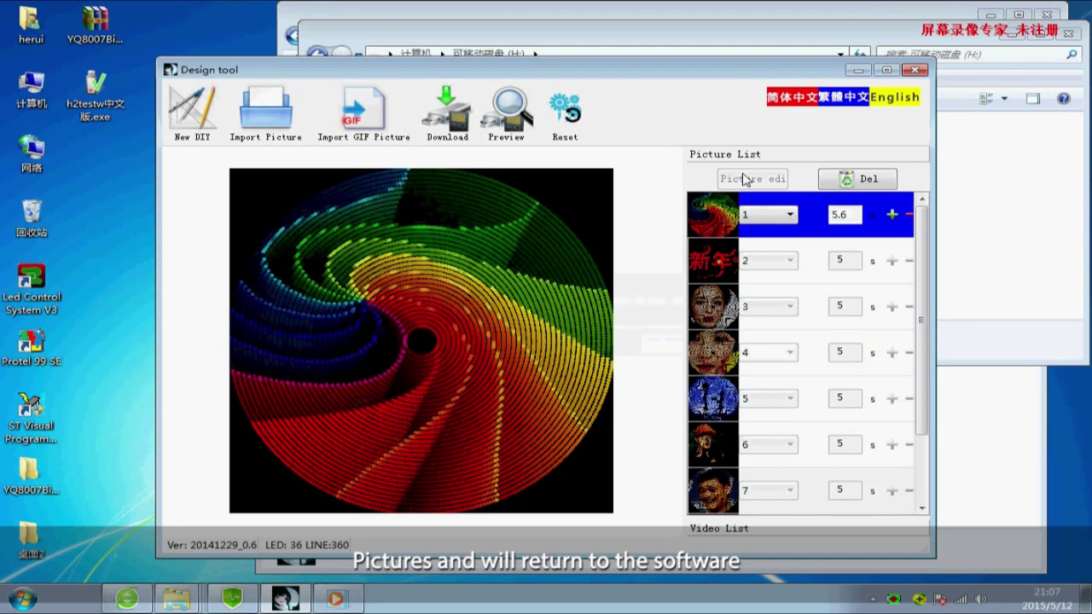
{"action": "left_click", "coordinate": [723, 332]}
{"action": "scroll", "coordinate": [740, 474], "scroll_direction": "down", "scroll_amount": 2}
In the video list, set the loop count to 4 for the cartoon animal animation and 3 for the silhouette animation
{"action": "left_click", "coordinate": [732, 531]}
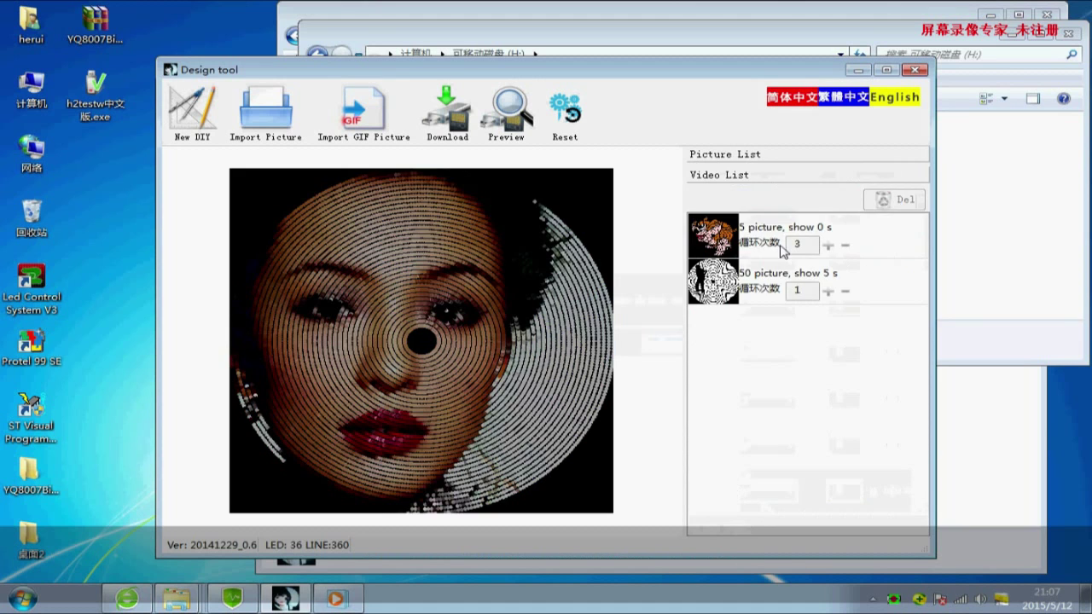
{"action": "left_click", "coordinate": [722, 245]}
{"action": "left_click", "coordinate": [728, 276]}
{"action": "left_click", "coordinate": [826, 248]}
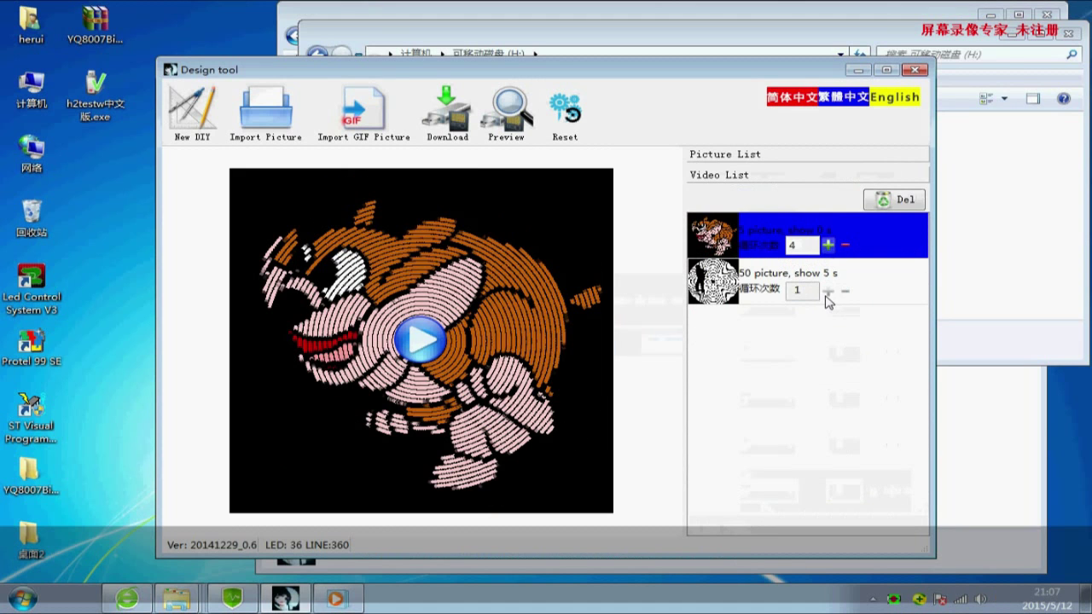
{"action": "double_click", "coordinate": [826, 294]}
{"action": "left_click", "coordinate": [708, 249]}
{"action": "left_click", "coordinate": [853, 281]}
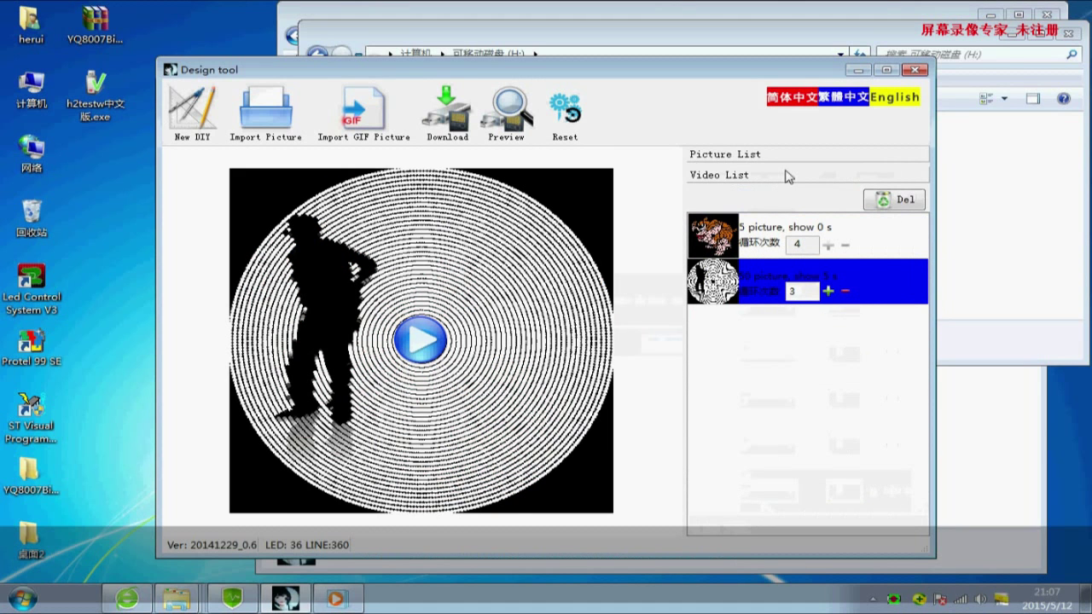
Clear the picture list by deleting every picture loaded from H:
{"action": "left_click", "coordinate": [762, 159]}
{"action": "left_click", "coordinate": [721, 439]}
{"action": "left_click", "coordinate": [721, 398]}
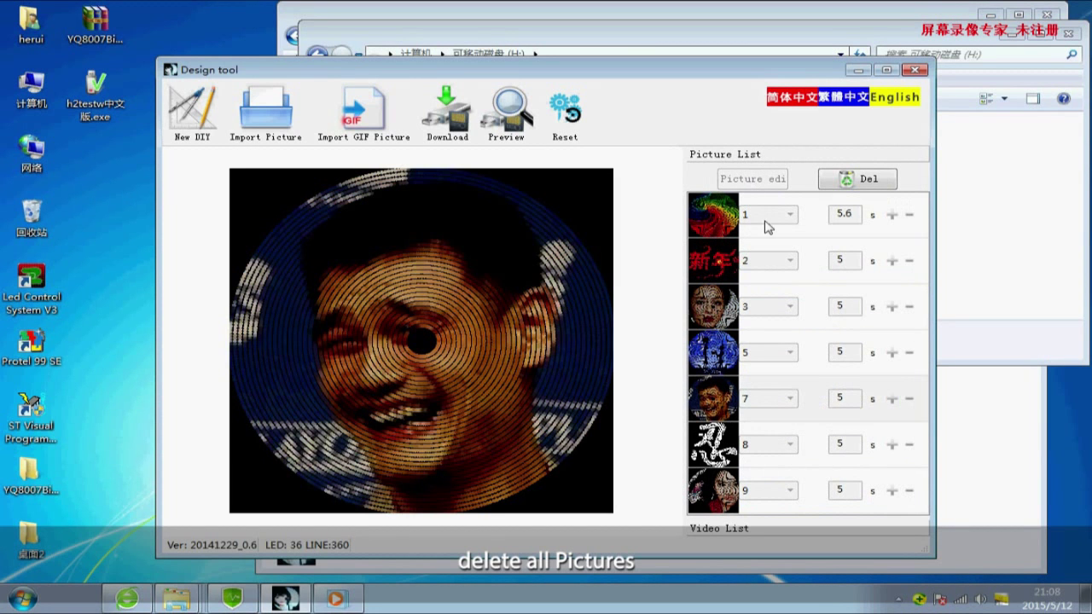
{"action": "left_click", "coordinate": [765, 226]}
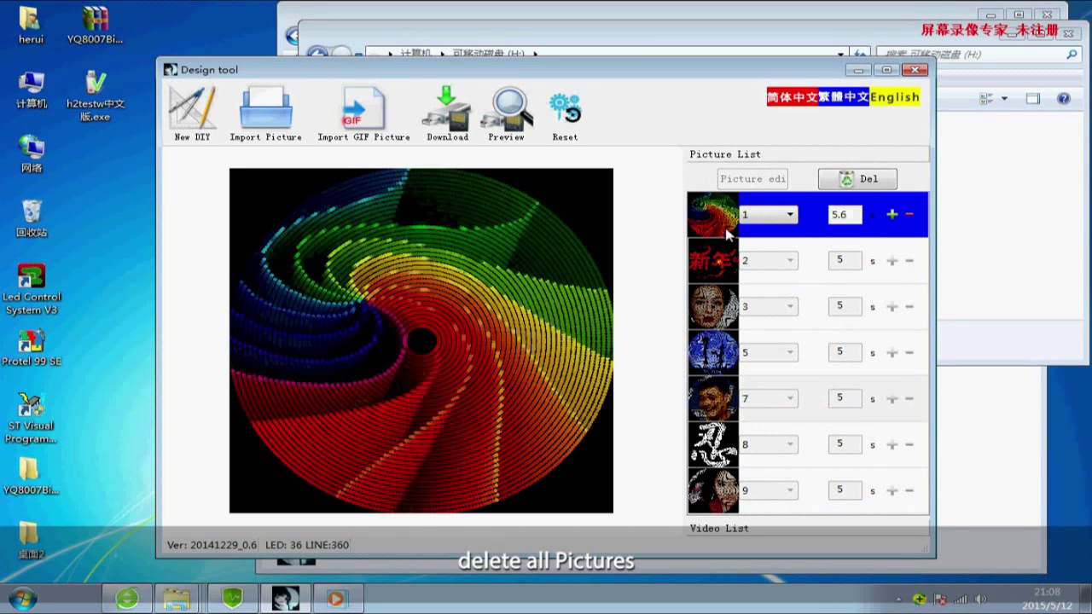
{"action": "left_click", "coordinate": [869, 181]}
{"action": "left_click", "coordinate": [870, 181]}
{"action": "left_click", "coordinate": [870, 180]}
{"action": "left_click", "coordinate": [872, 181]}
{"action": "left_click", "coordinate": [872, 182]}
{"action": "left_click", "coordinate": [870, 181]}
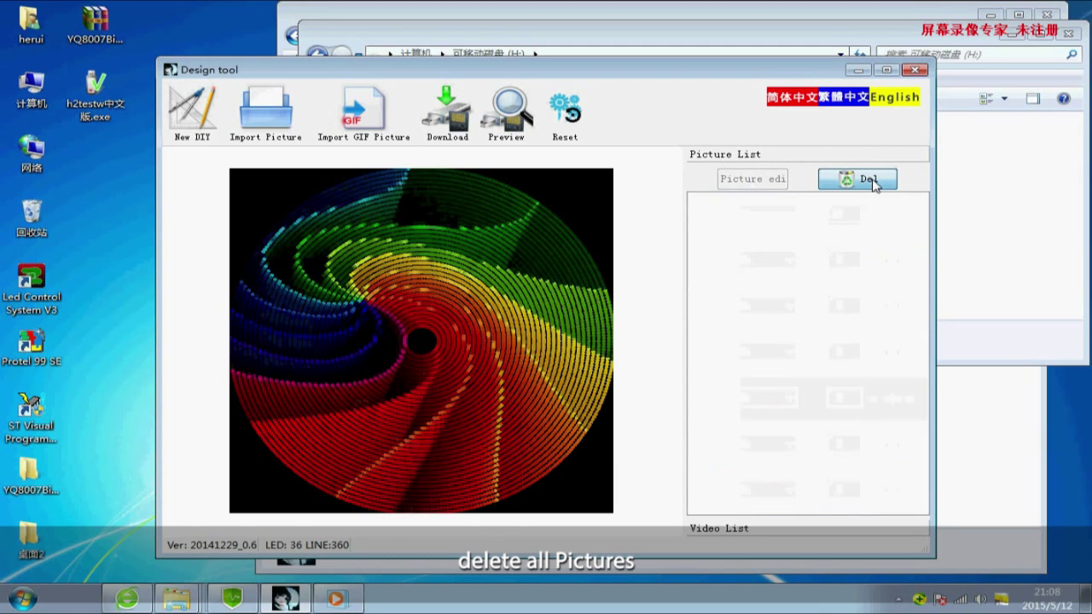
Delete the cartoon animal and silhouette animations loaded from H: from the video list
{"action": "left_click", "coordinate": [732, 525]}
{"action": "left_click", "coordinate": [901, 229]}
{"action": "left_click", "coordinate": [894, 199]}
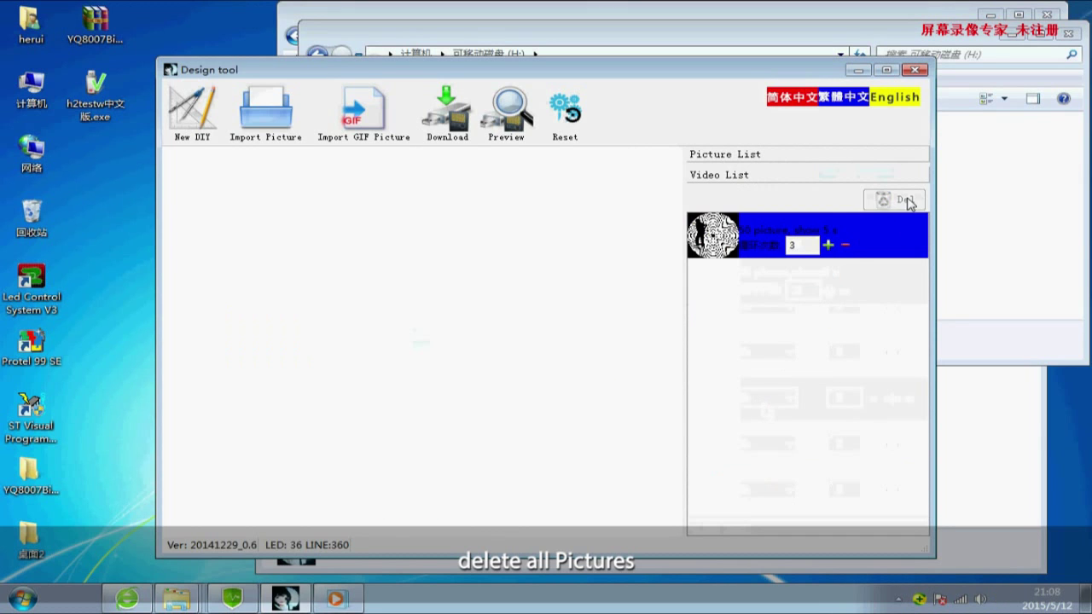
{"action": "left_click", "coordinate": [887, 224]}
{"action": "left_click", "coordinate": [894, 199]}
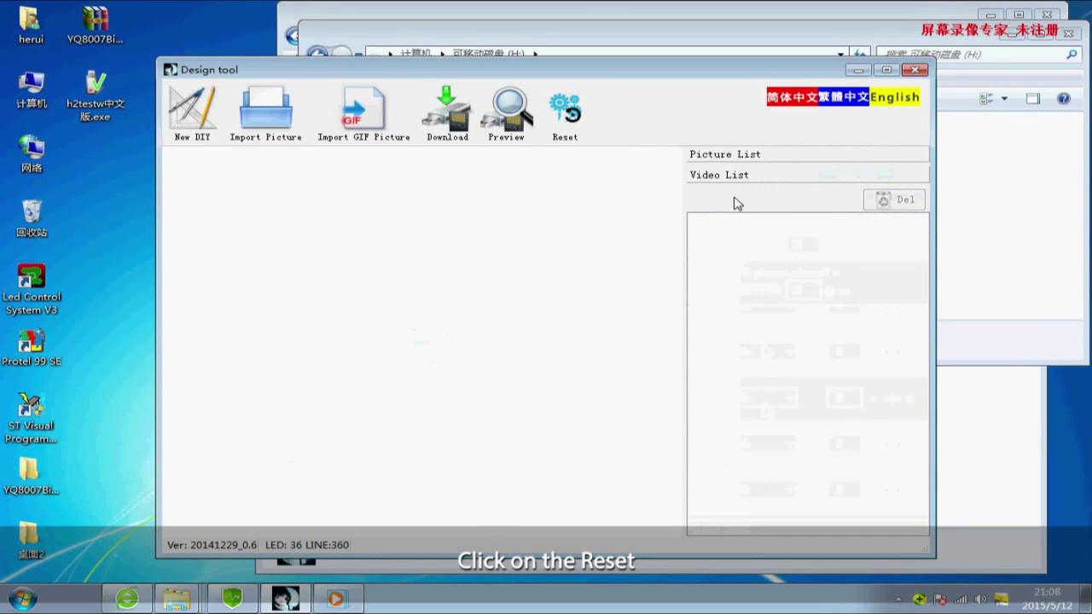
Reset the tool to its default design and look through the default pictures in the picture list
{"action": "left_click", "coordinate": [734, 154]}
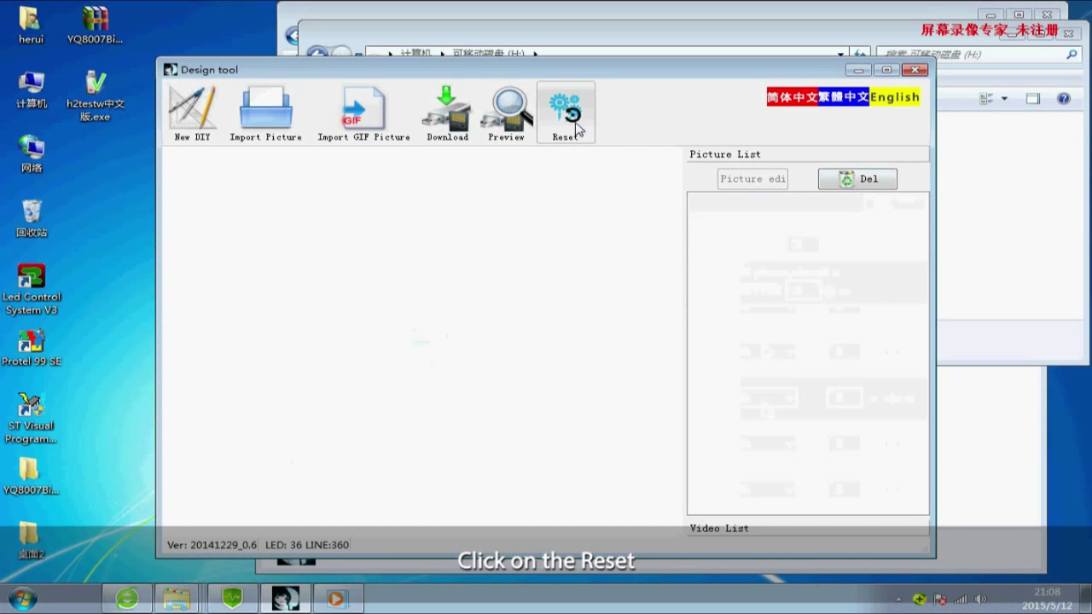
{"action": "left_click", "coordinate": [565, 115]}
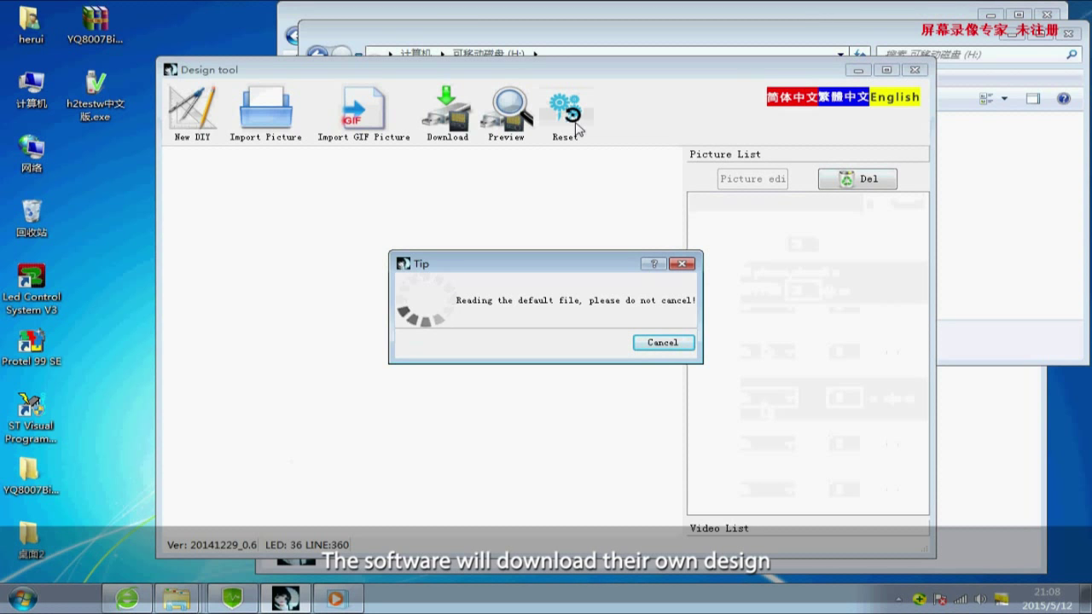
{"action": "left_click", "coordinate": [711, 254]}
{"action": "left_click", "coordinate": [723, 306]}
{"action": "left_click", "coordinate": [751, 399]}
{"action": "left_click", "coordinate": [772, 439]}
{"action": "scroll", "coordinate": [767, 444], "scroll_direction": "down", "scroll_amount": 4}
{"action": "scroll", "coordinate": [870, 213], "scroll_direction": "up", "scroll_amount": 2}
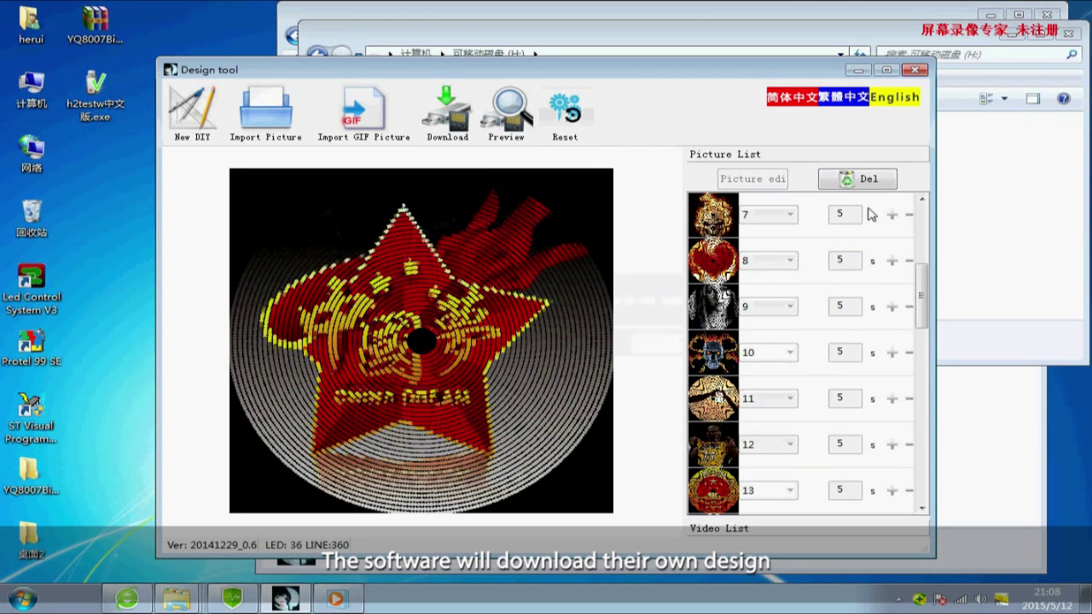
View the default animations in the video list and play the boy-and-girl animation
{"action": "left_click", "coordinate": [747, 528]}
{"action": "left_click", "coordinate": [719, 282]}
{"action": "left_click", "coordinate": [720, 337]}
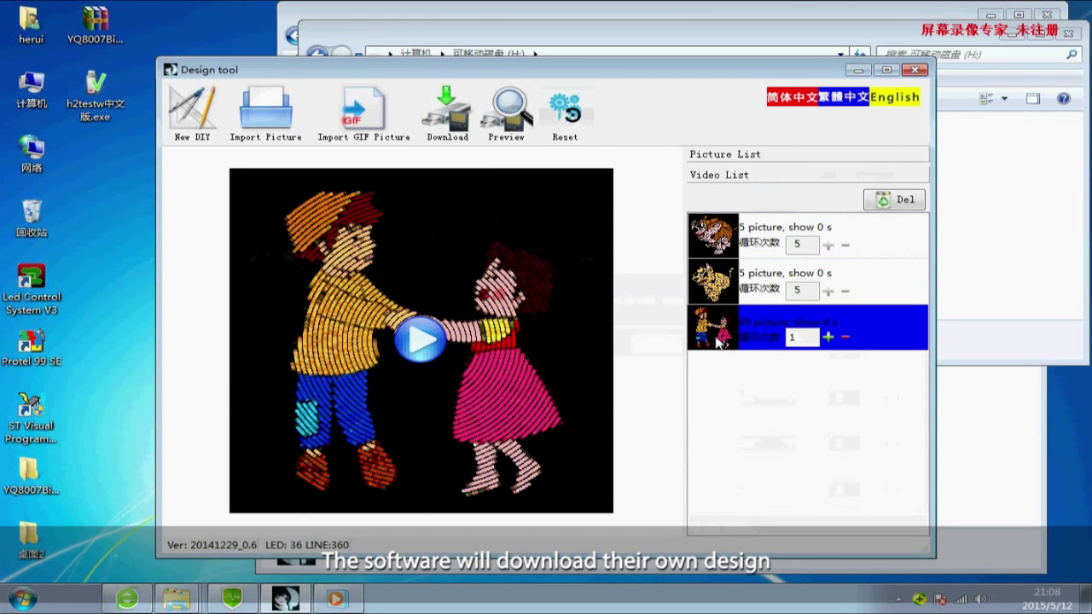
{"action": "left_click", "coordinate": [418, 340]}
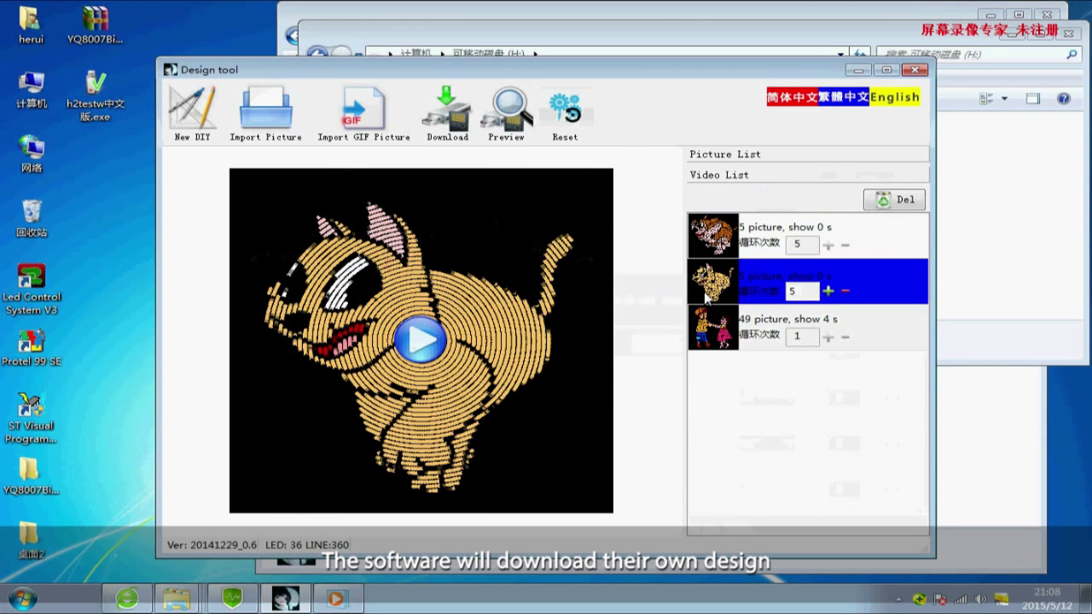
{"action": "left_click", "coordinate": [713, 236]}
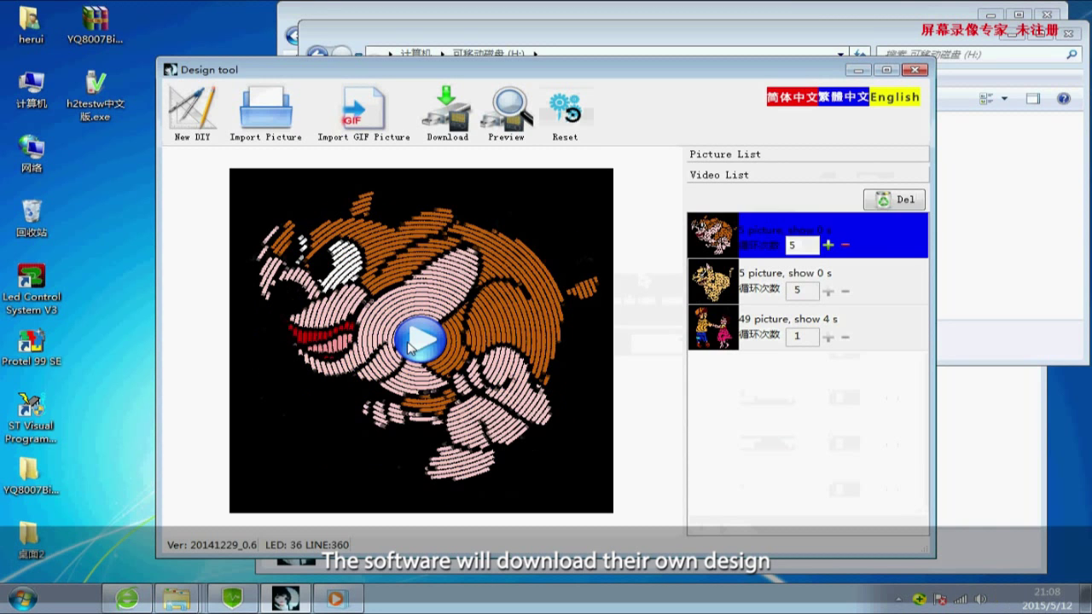